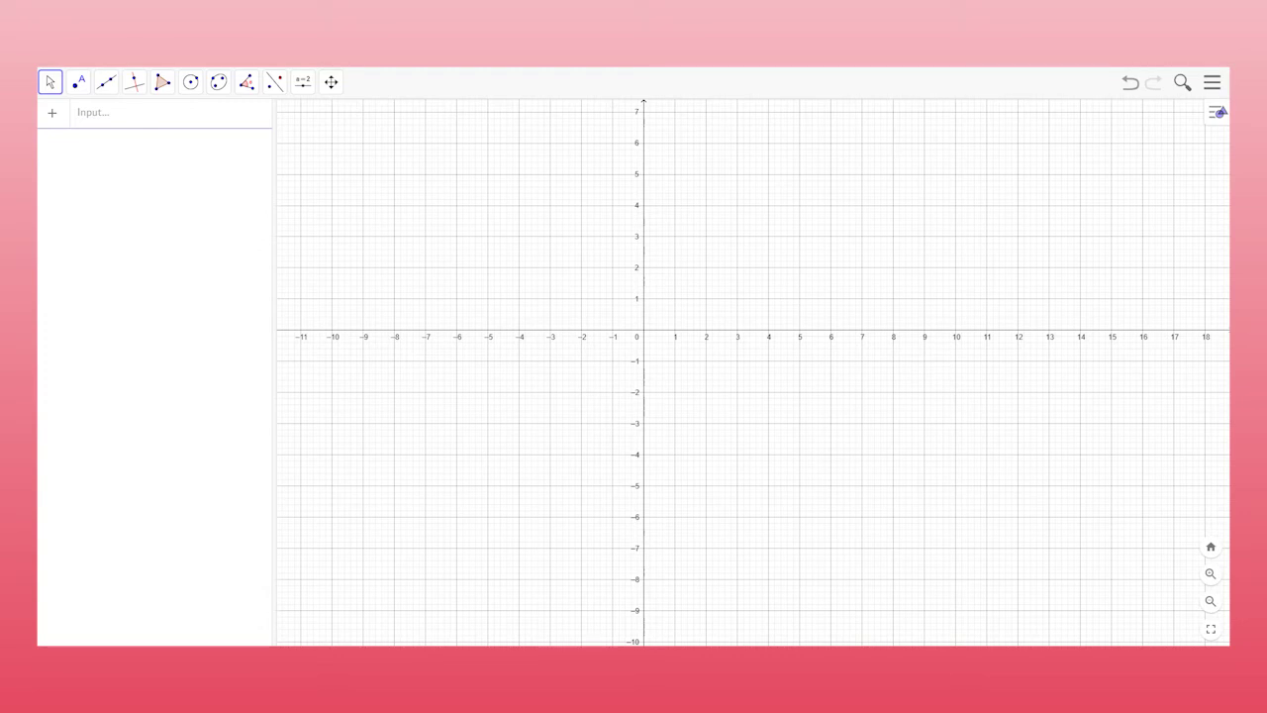
Step: Define the price function p(x) = 16 - 0.02x in the Input bar
left_click(91, 116)
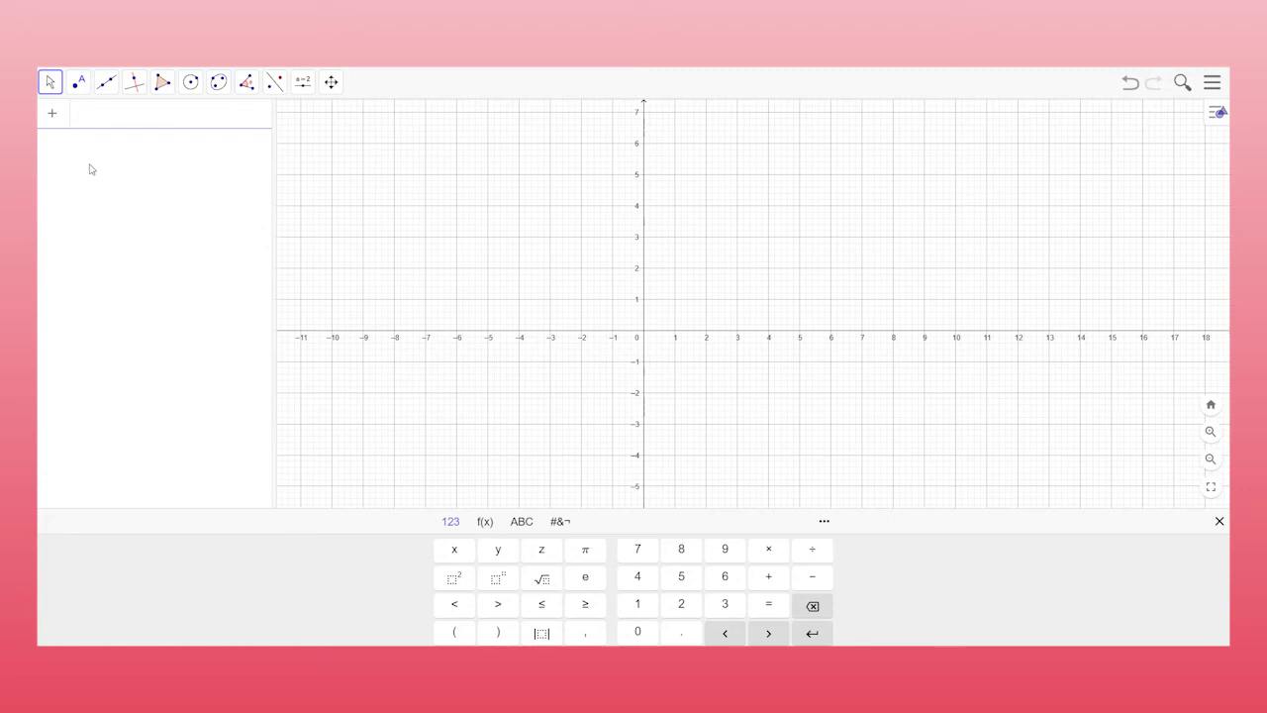
type("p(x)")
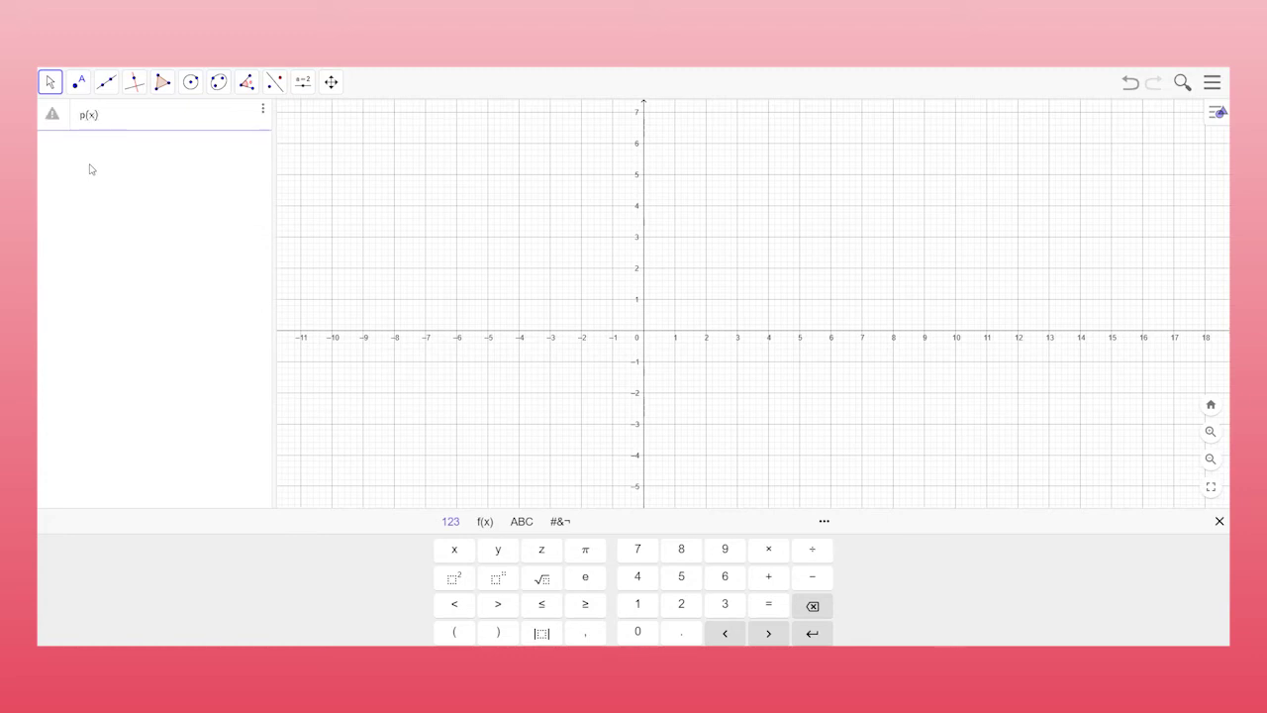
type("=16-0")
type(".02x")
key("Return")
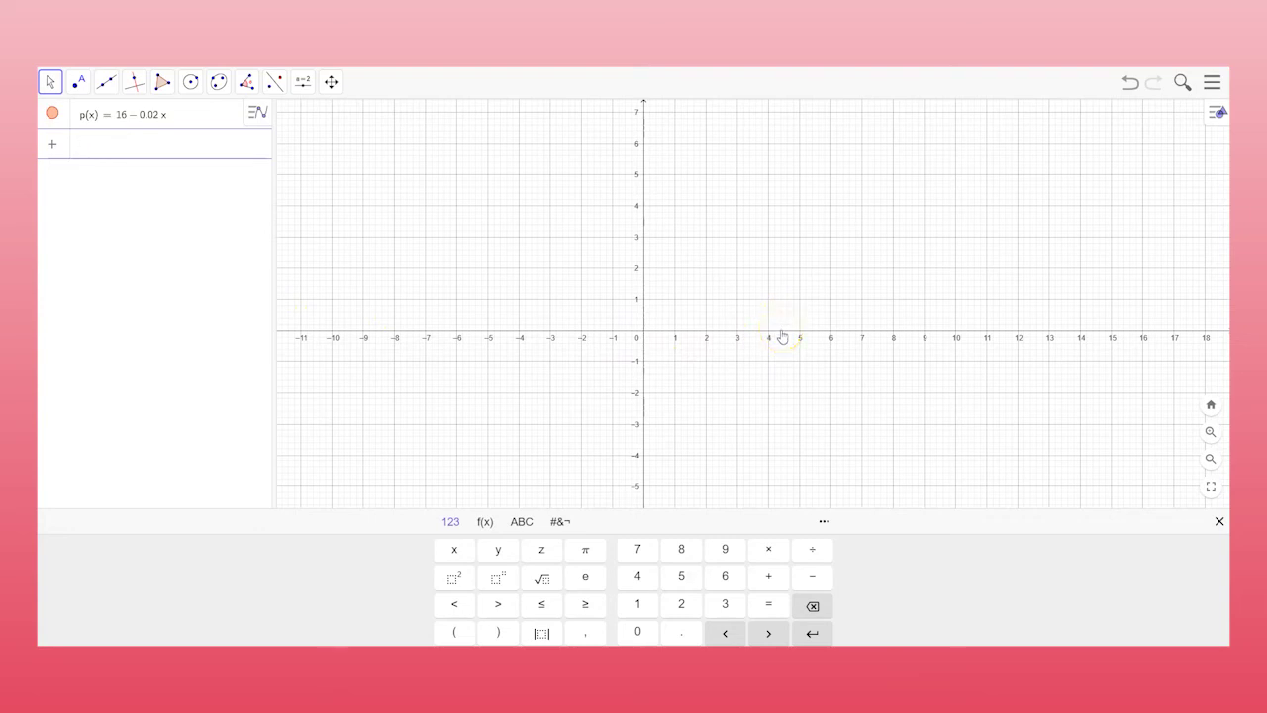
Step: Close the keyboard, stretch the x-axis to about 1000 and pan until line p shows
left_click(782, 337)
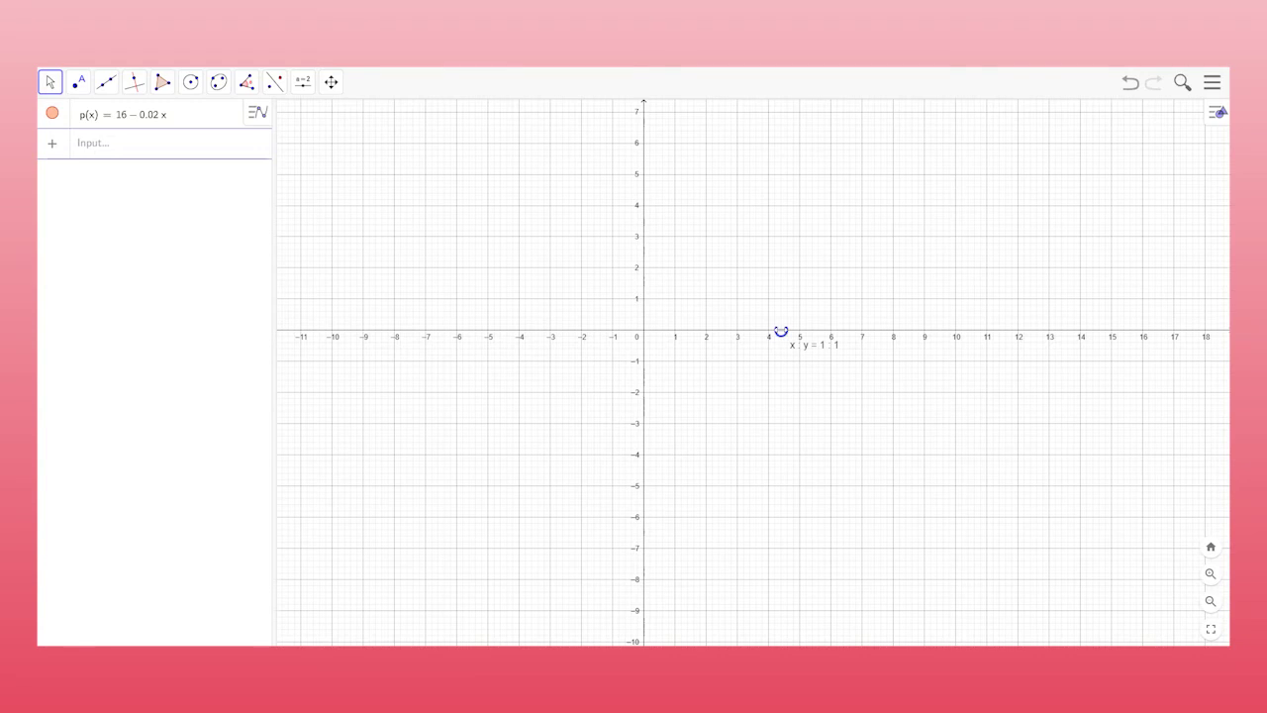
left_click_drag(781, 332, 660, 331)
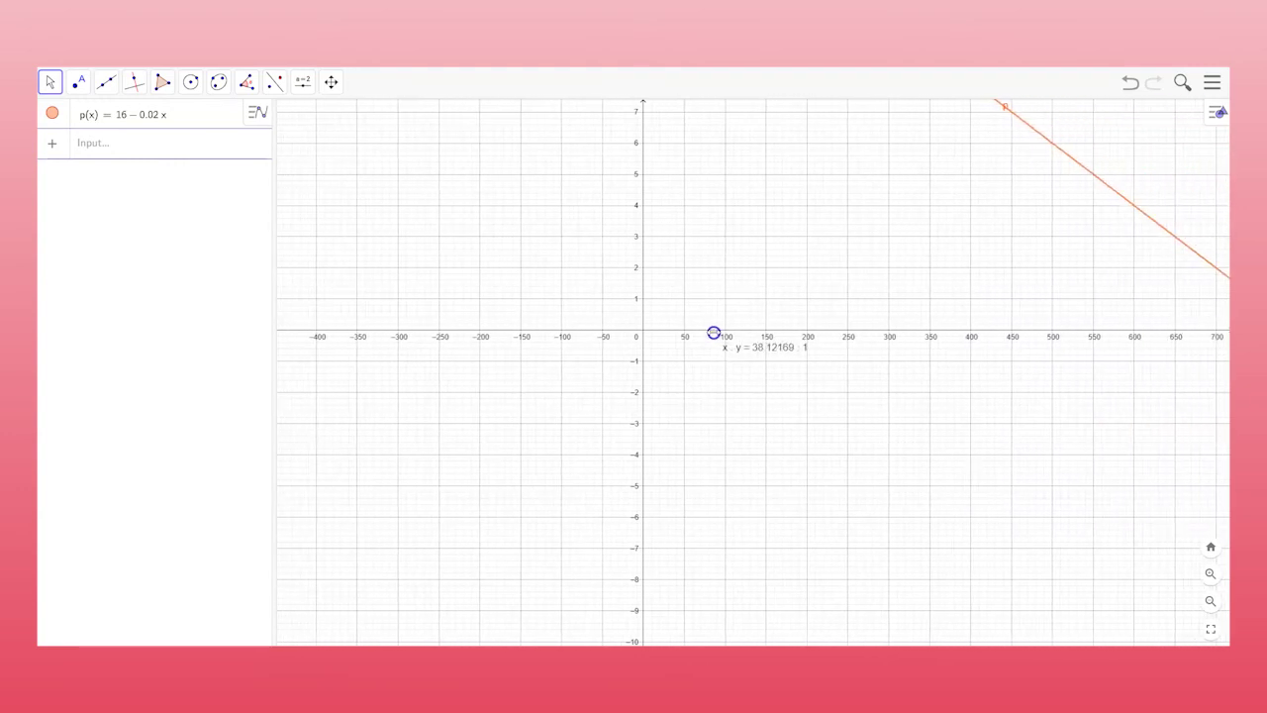
left_click_drag(927, 306, 918, 309)
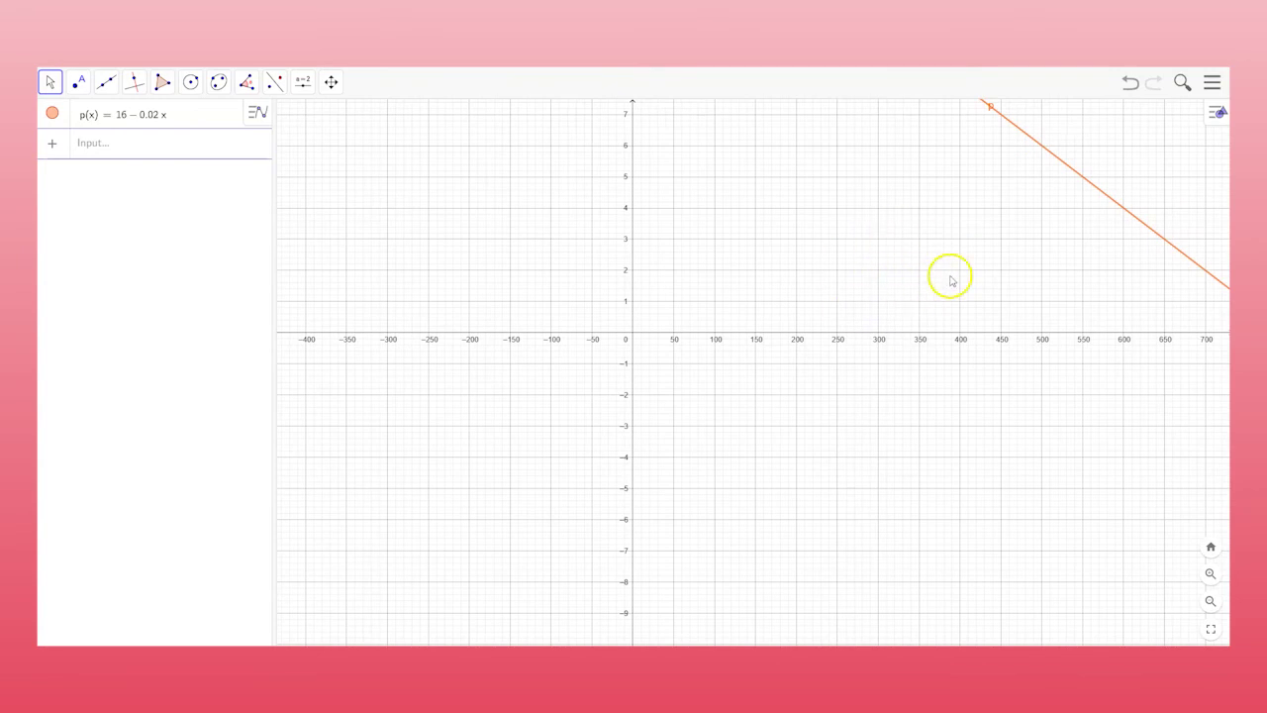
left_click(934, 274)
left_click_drag(935, 274, 714, 378)
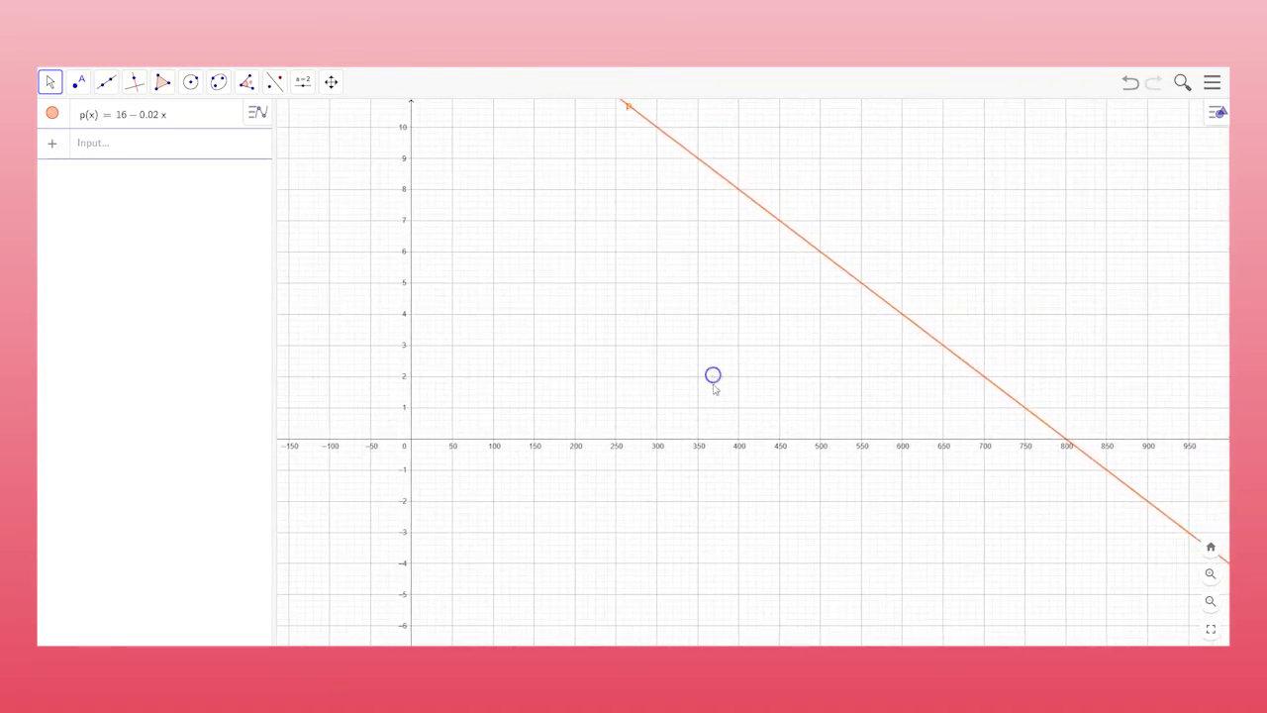
left_click_drag(724, 443, 717, 441)
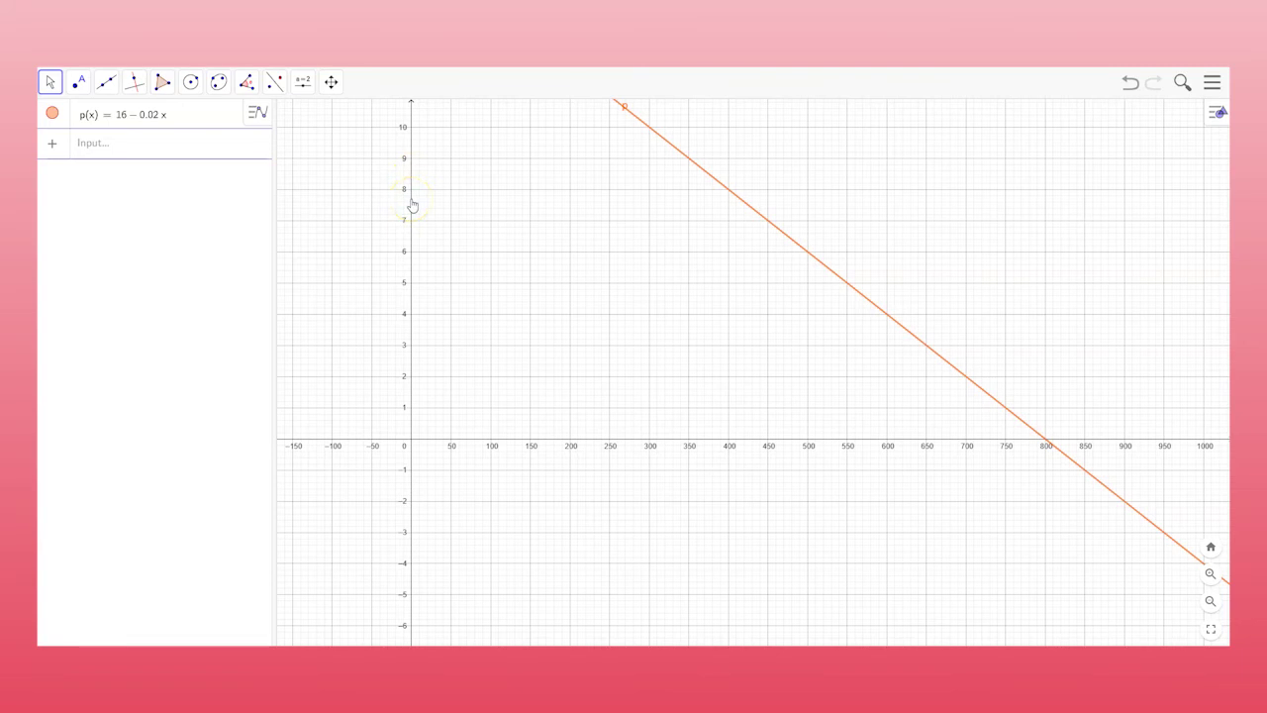
Step: Compress the y-axis to reach 20 so line p's intercept at 16 is visible
left_click_drag(412, 203, 403, 320)
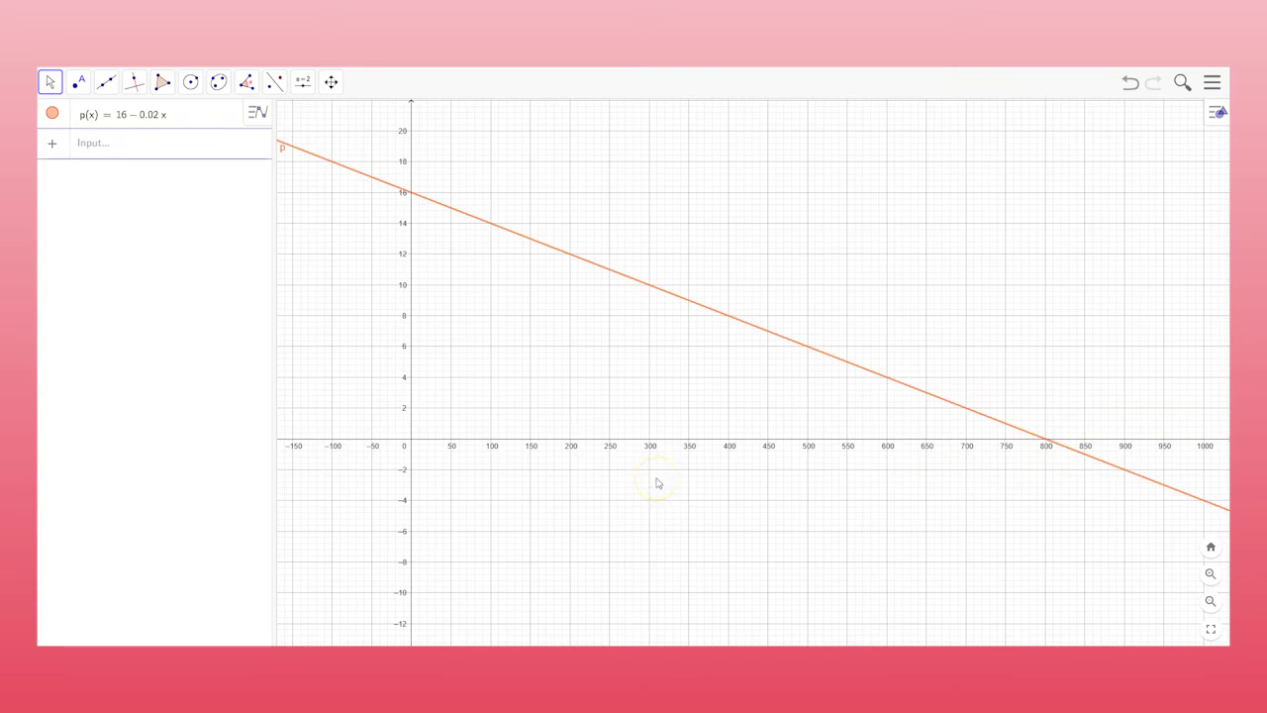
Step: Evaluate p(270) as a new entry a, giving 10.6
left_click(93, 143)
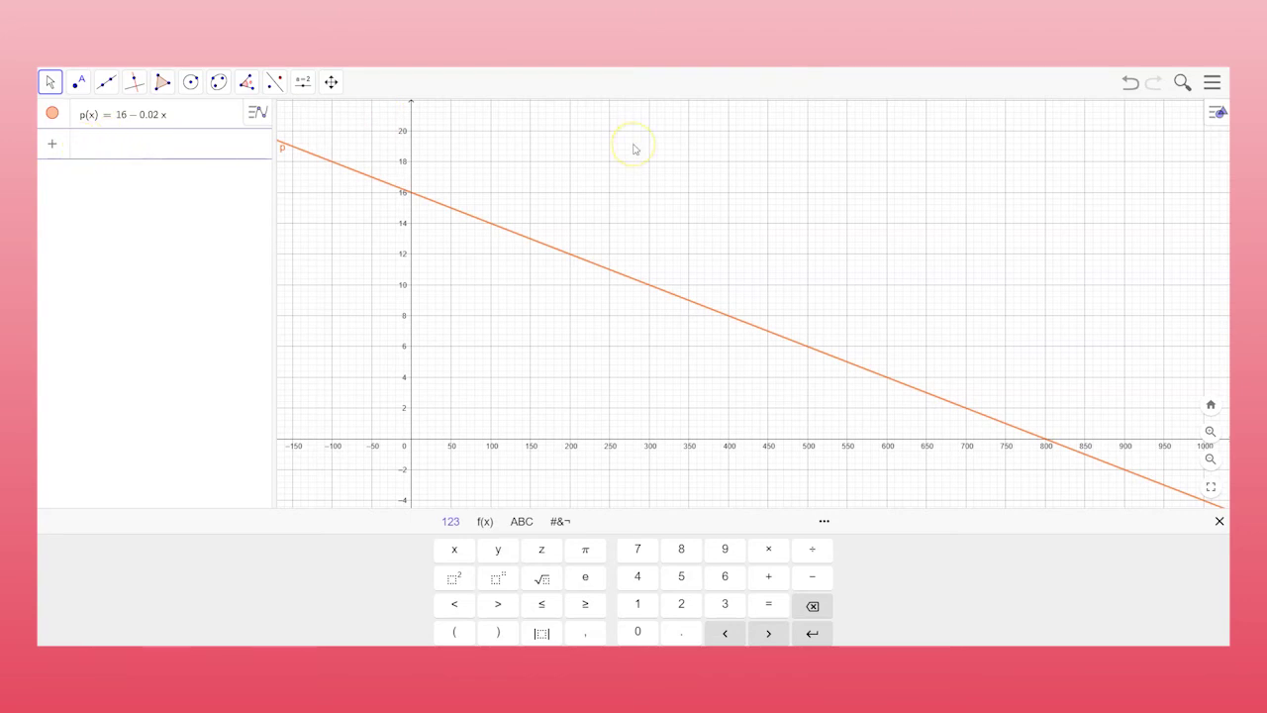
type("p")
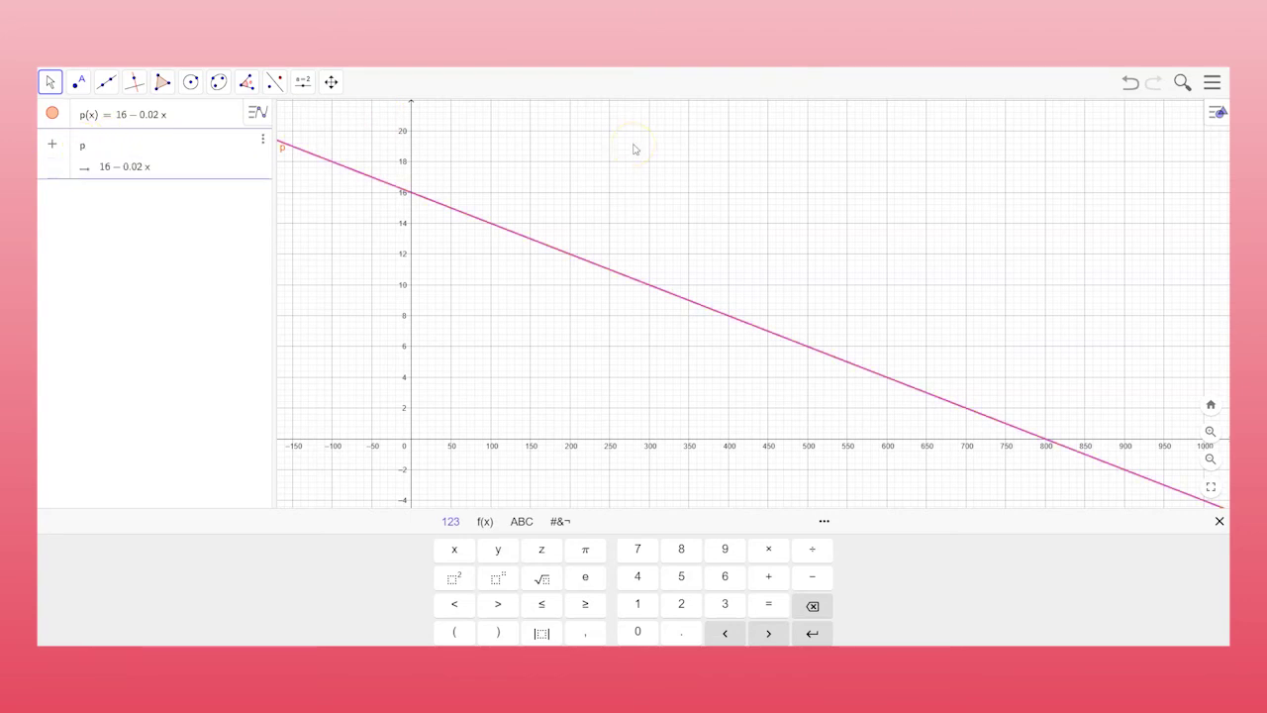
type("(270")
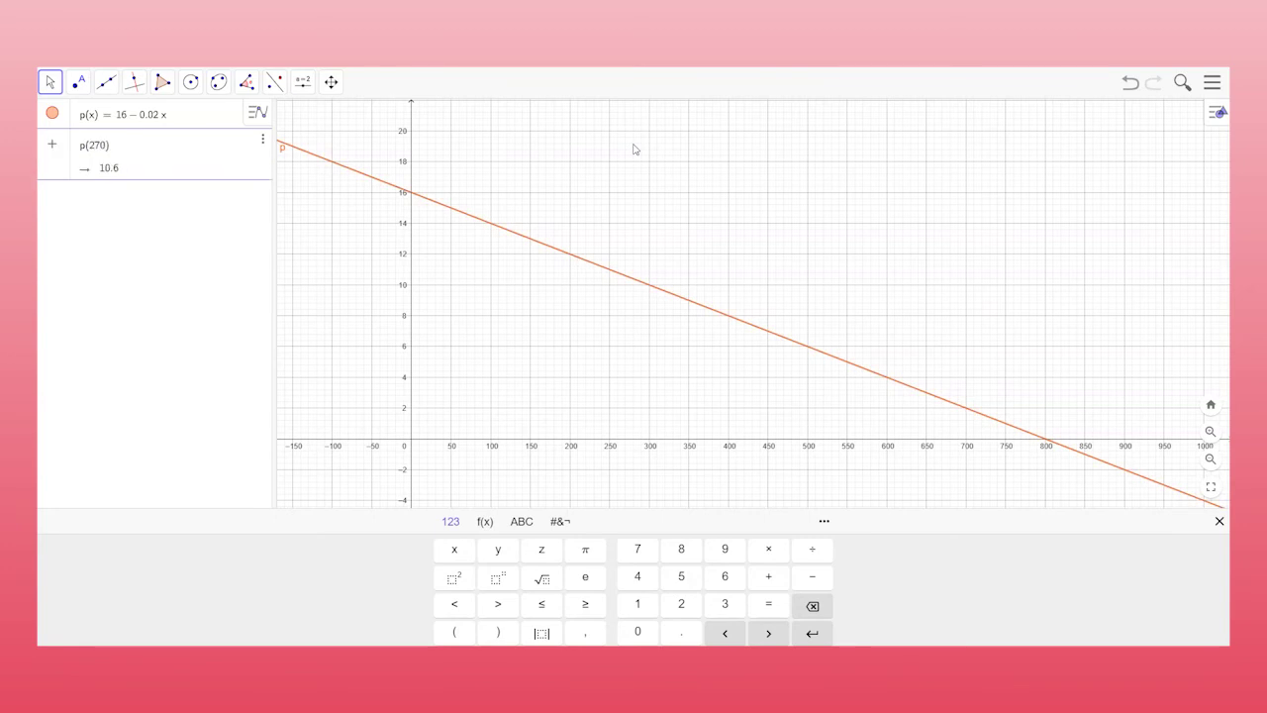
key("Return")
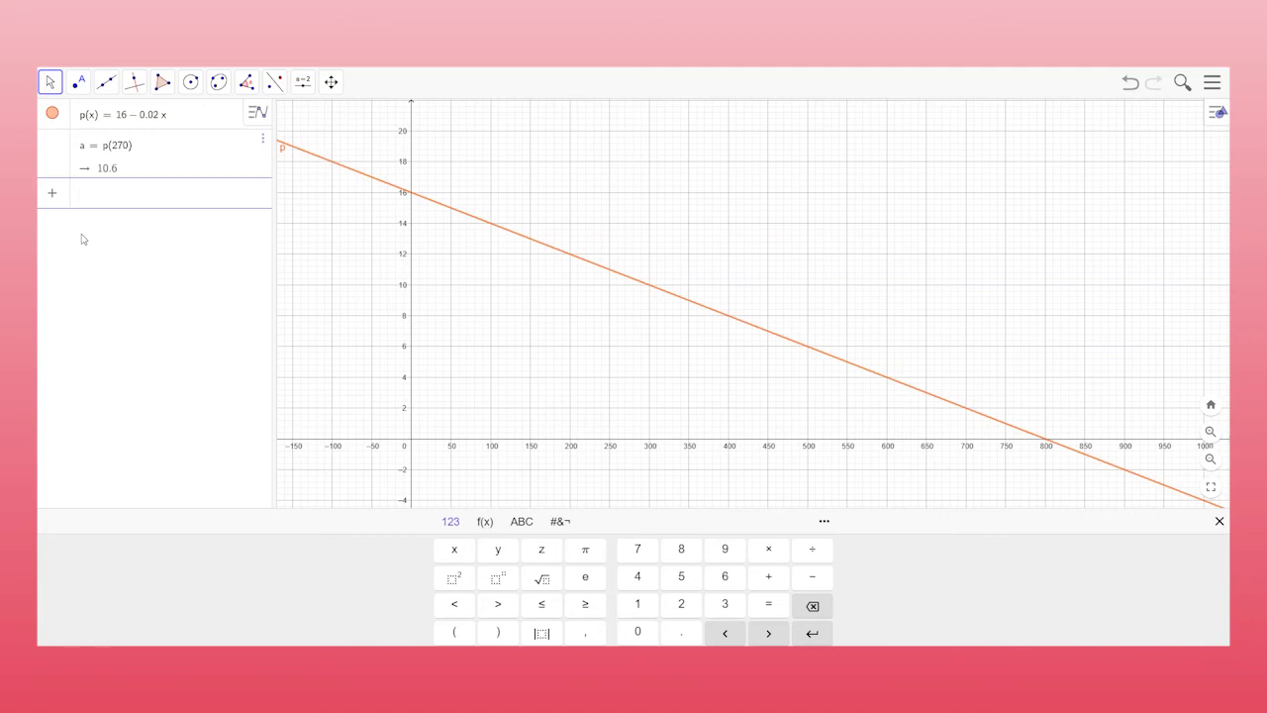
Step: Create point A = (270, p(270)), landing at (270, 10.6) on line p
type("(")
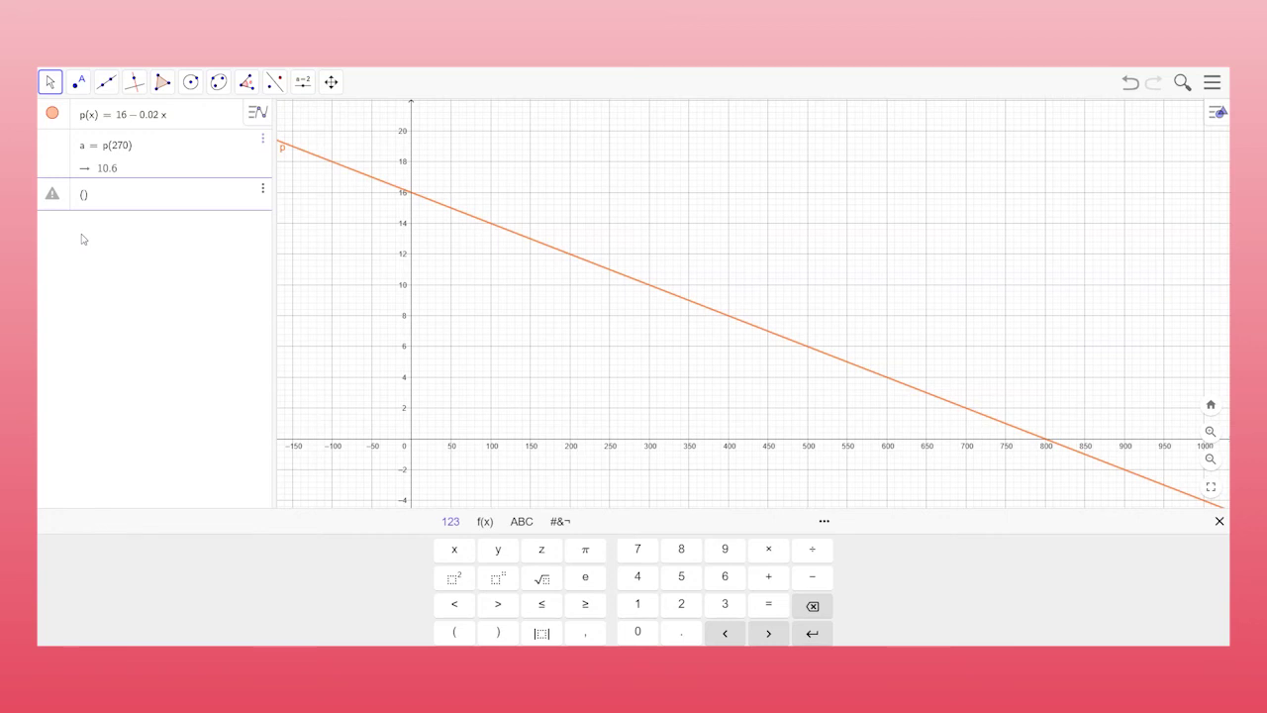
type("270,")
type("p(270")
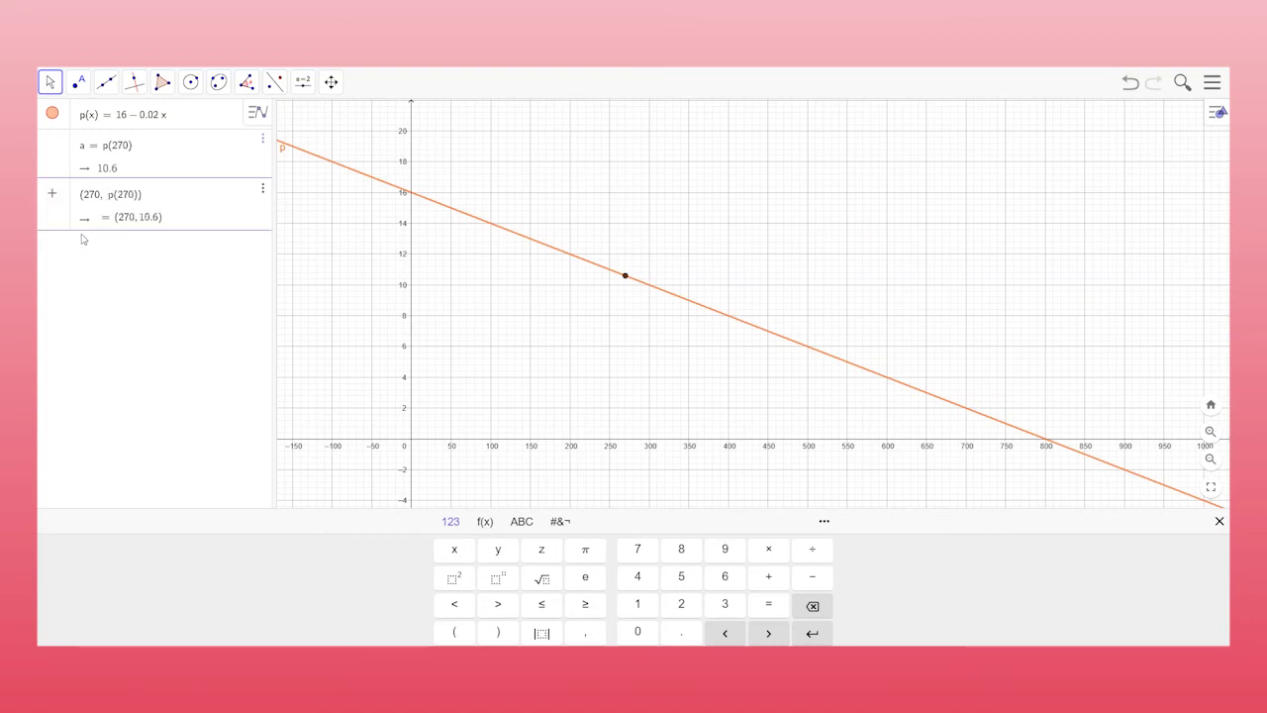
key("Return")
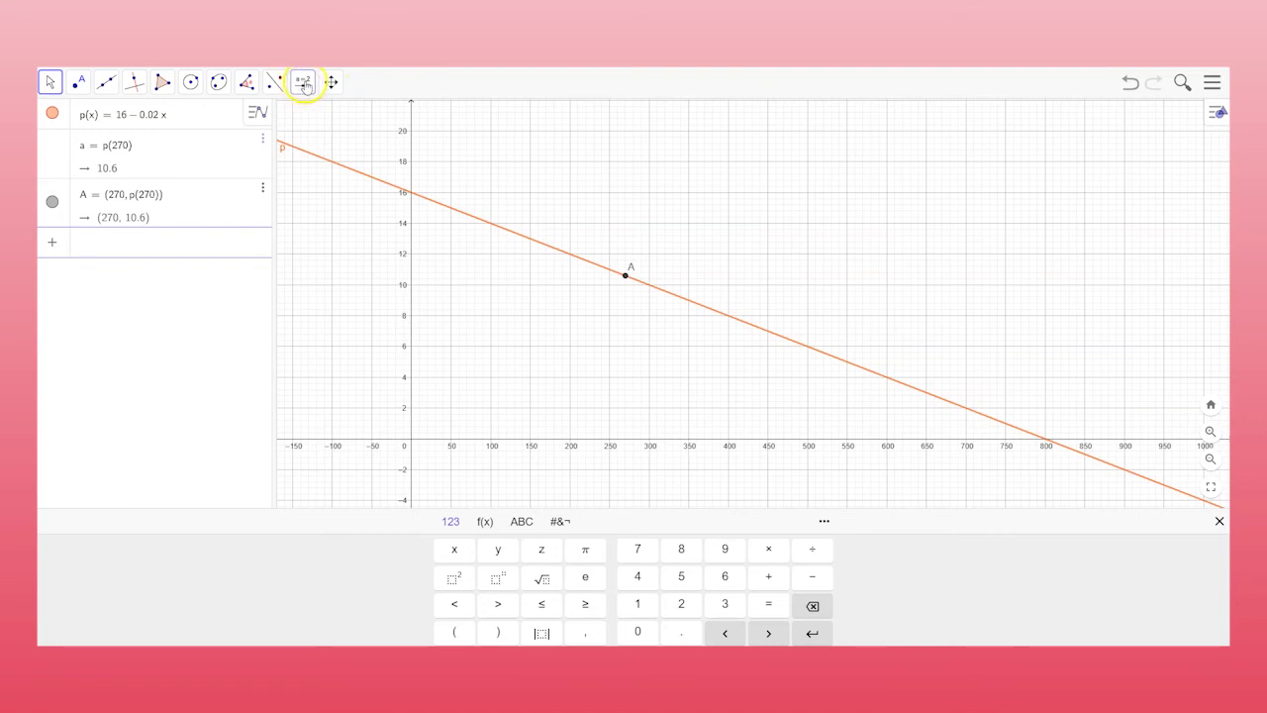
Step: Place a text label reading $10.60 next to point A
left_click(306, 89)
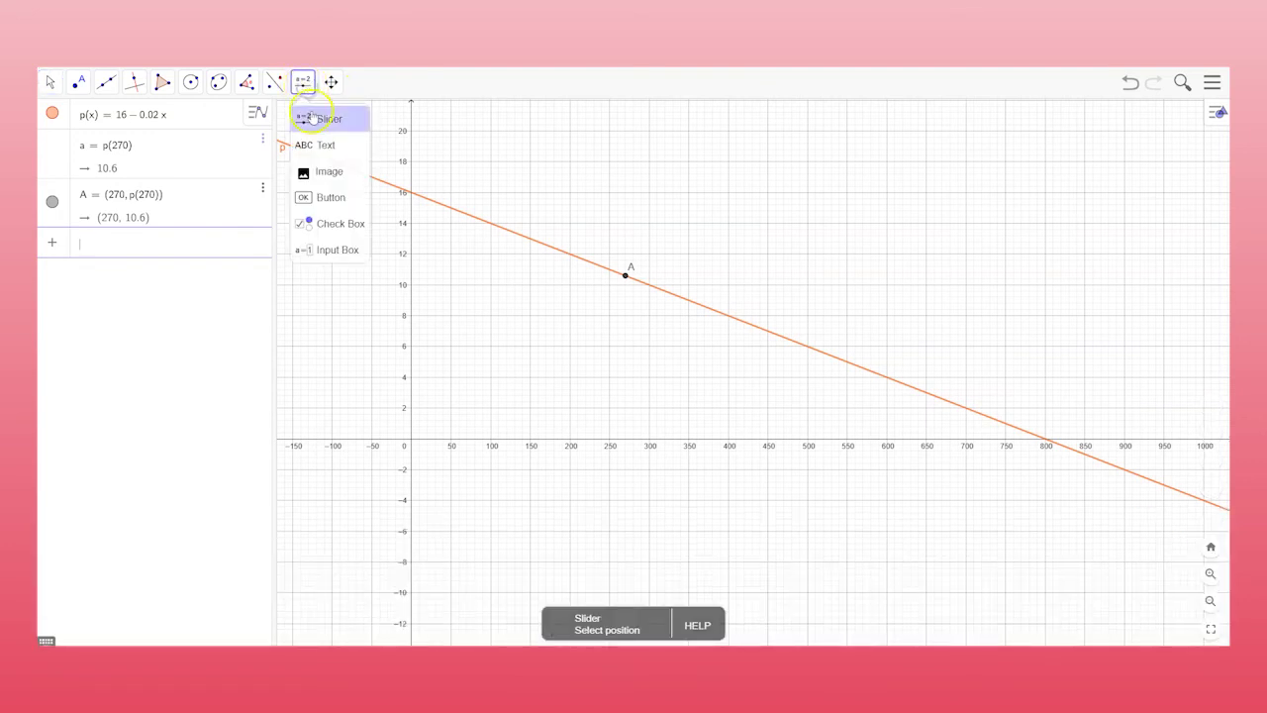
left_click(327, 149)
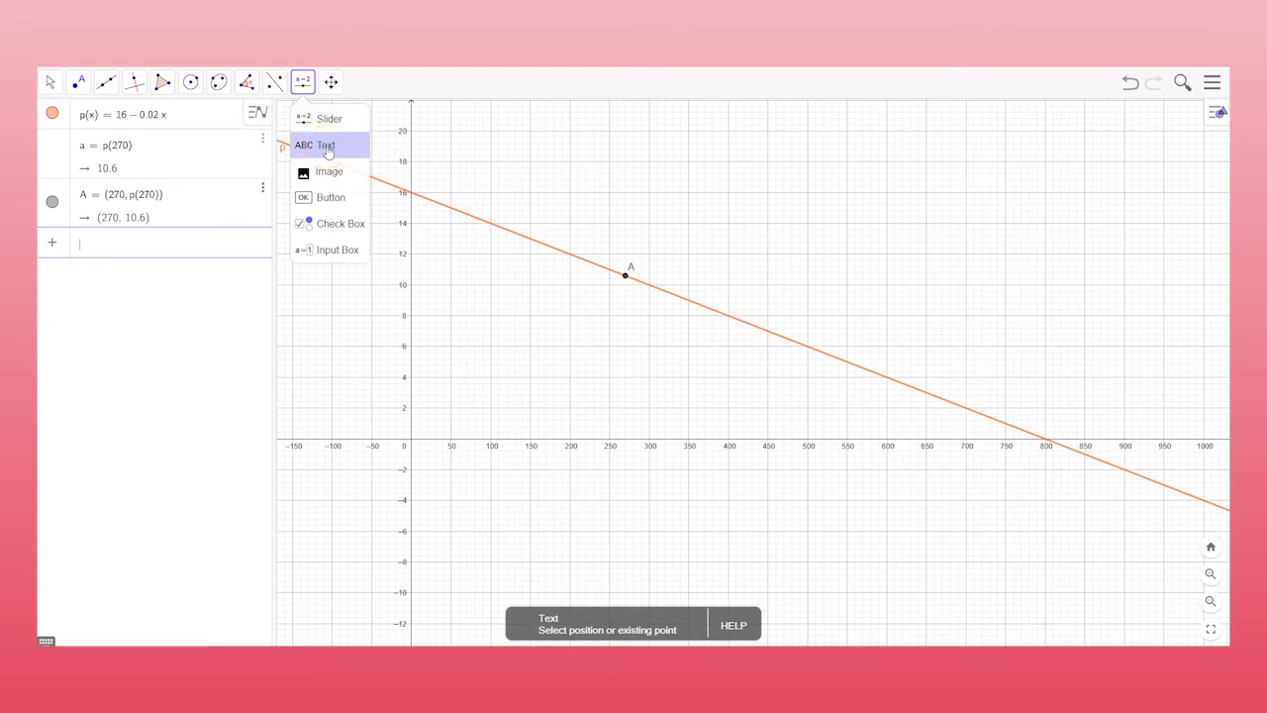
left_click(327, 147)
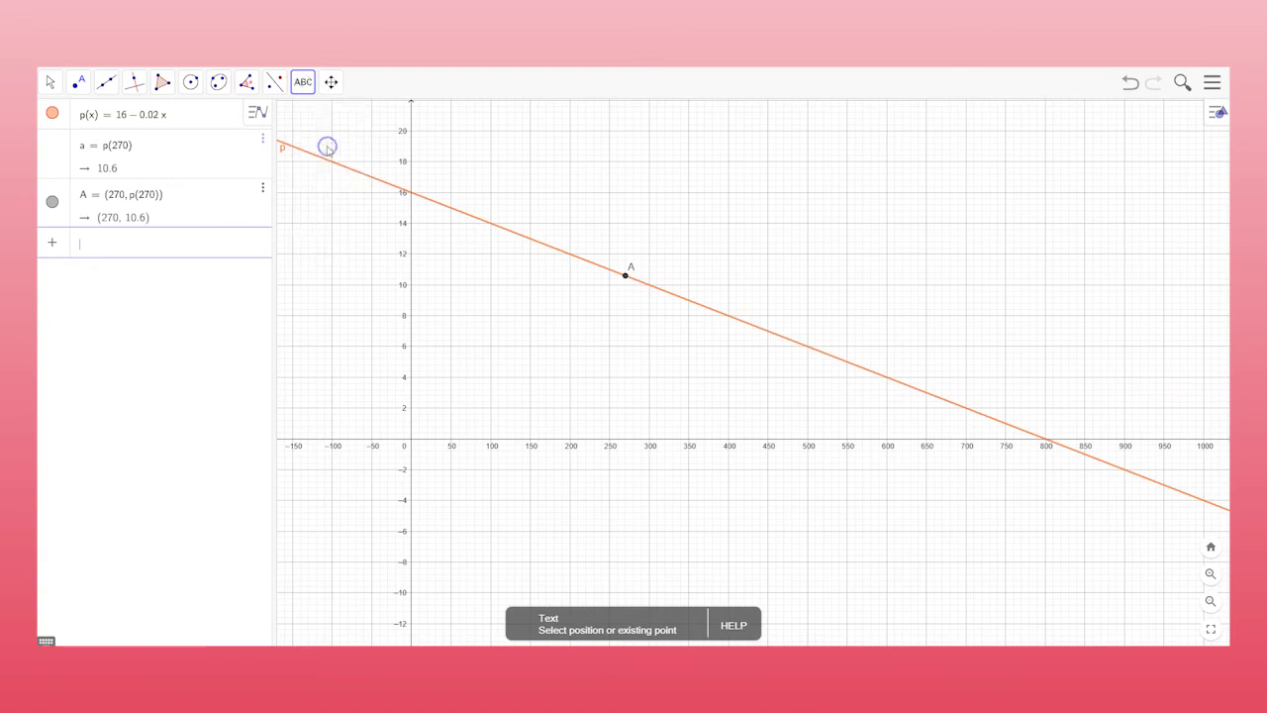
left_click(584, 293)
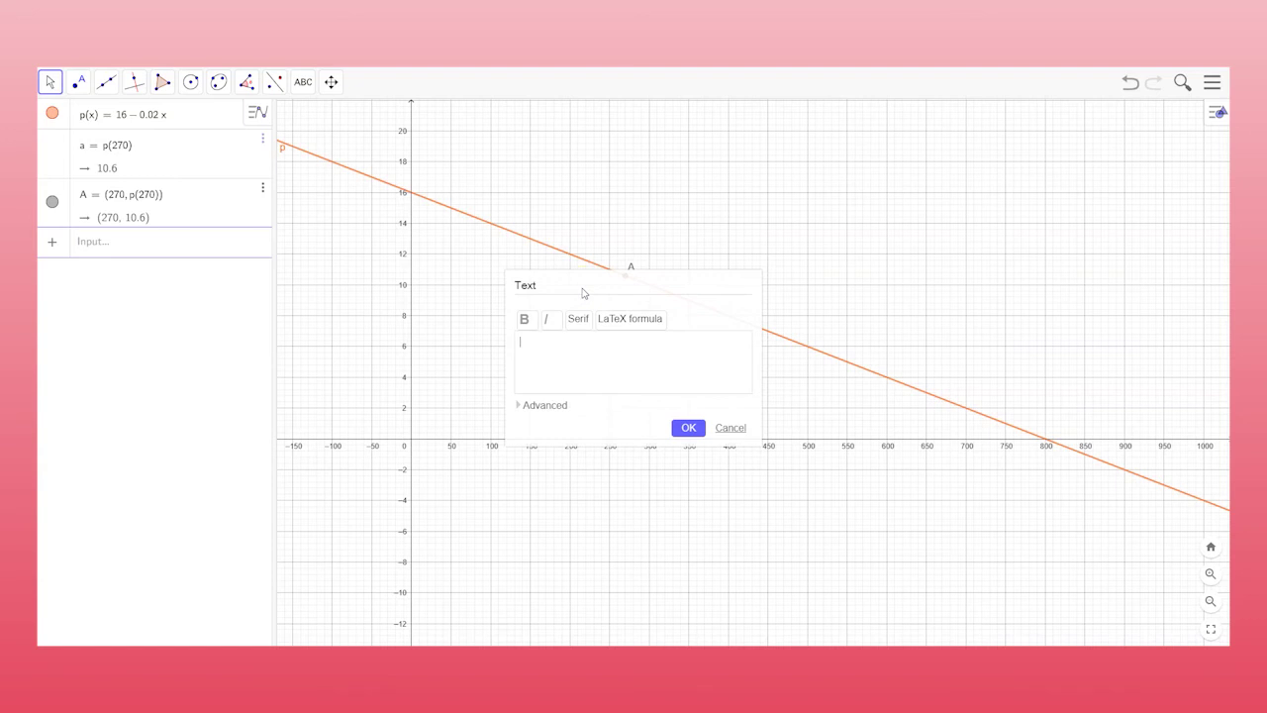
type("$10.60")
left_click(688, 427)
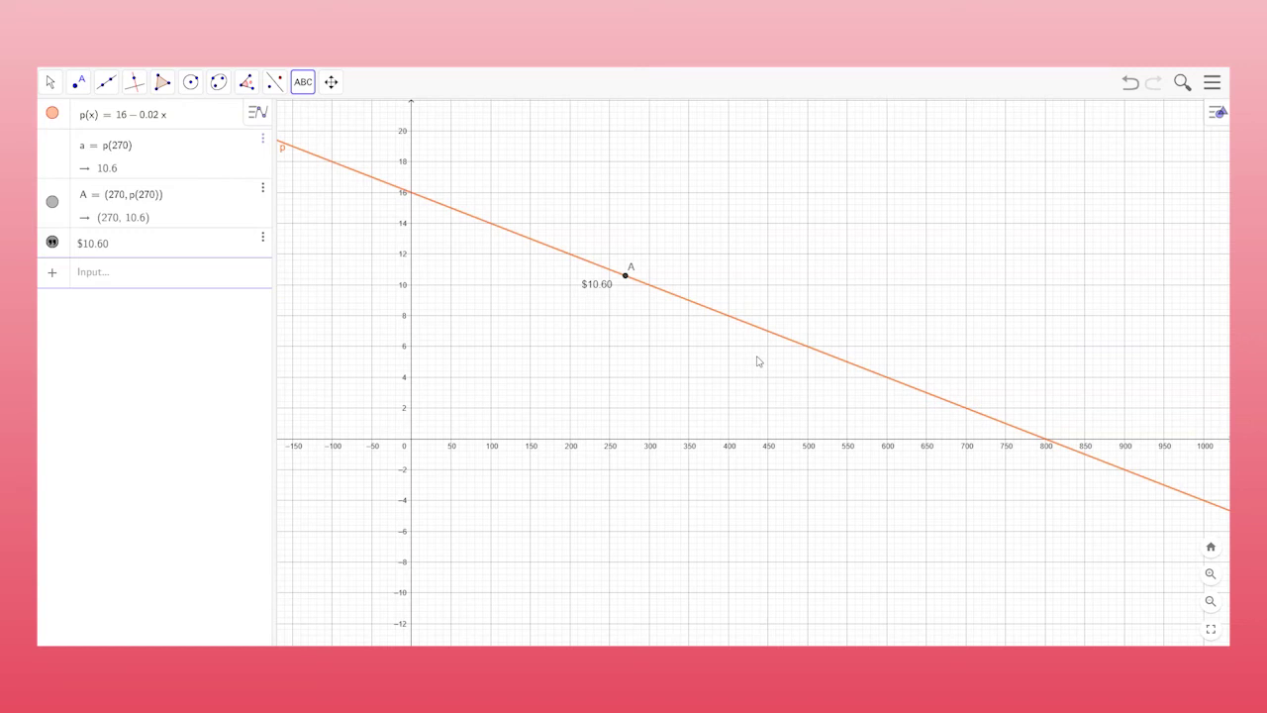
left_click(79, 81)
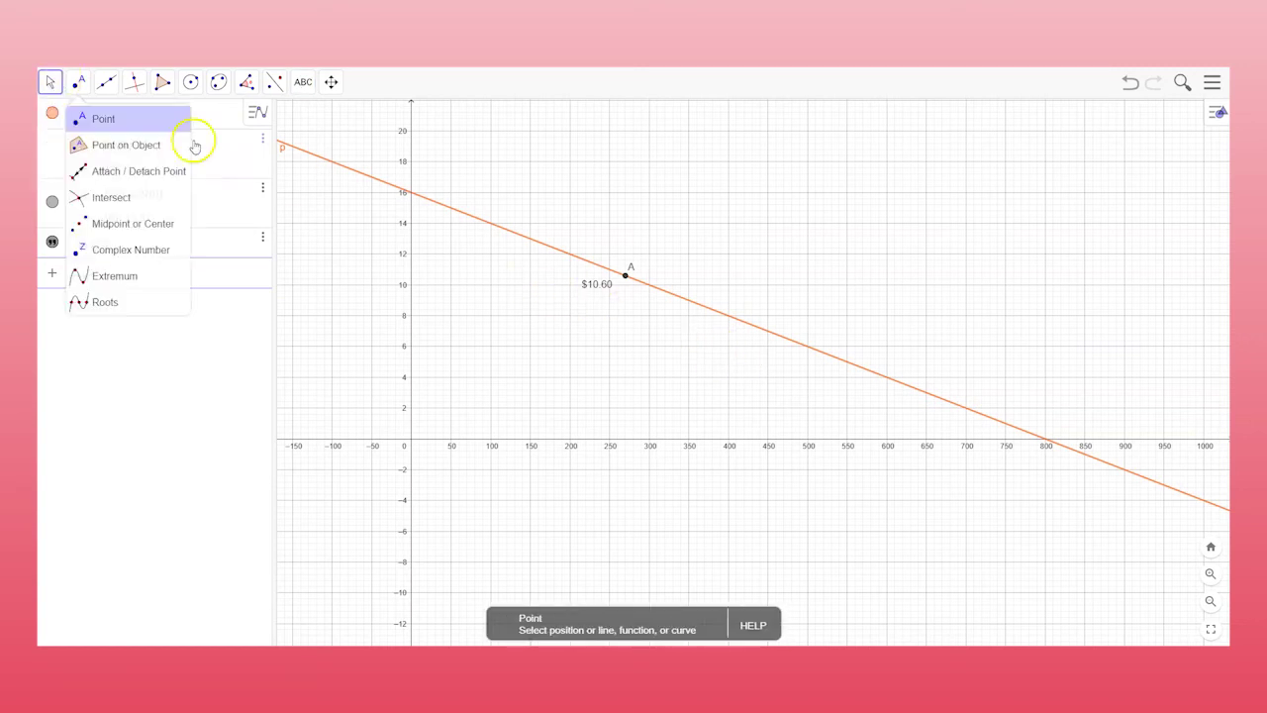
key("Escape")
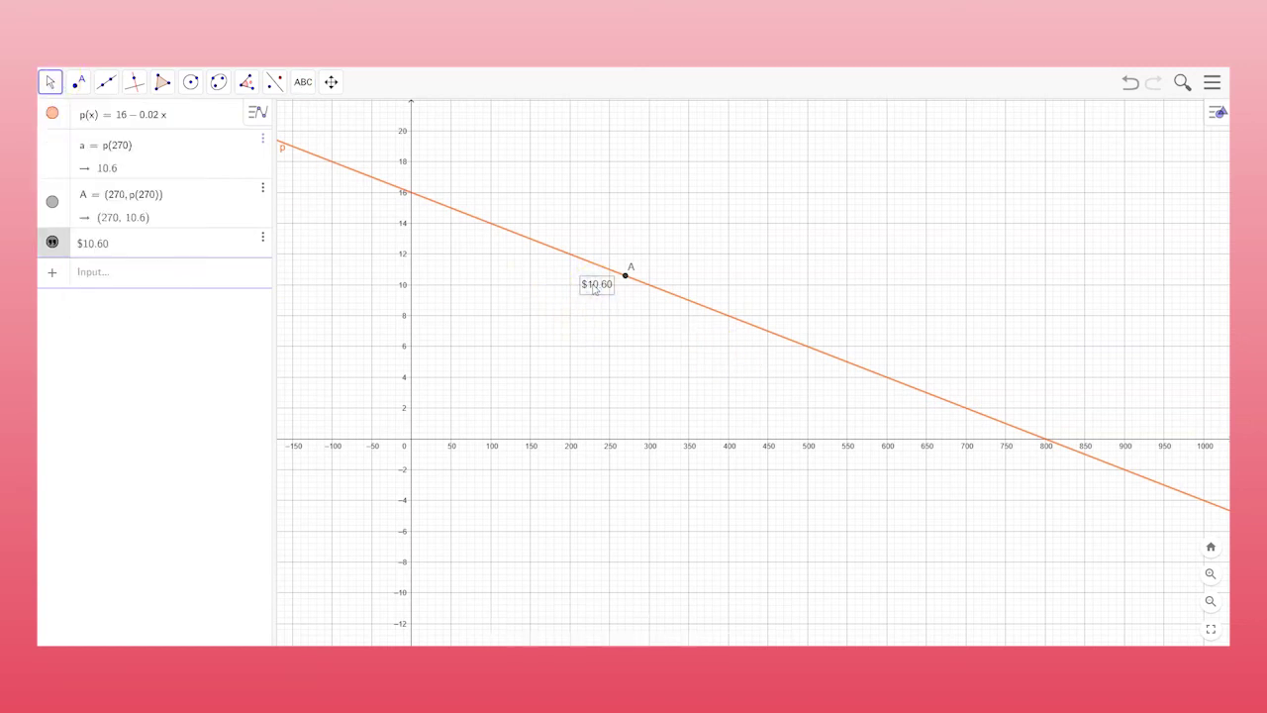
Step: Give the $10.60 label orange text on a white background in its properties
right_click(594, 289)
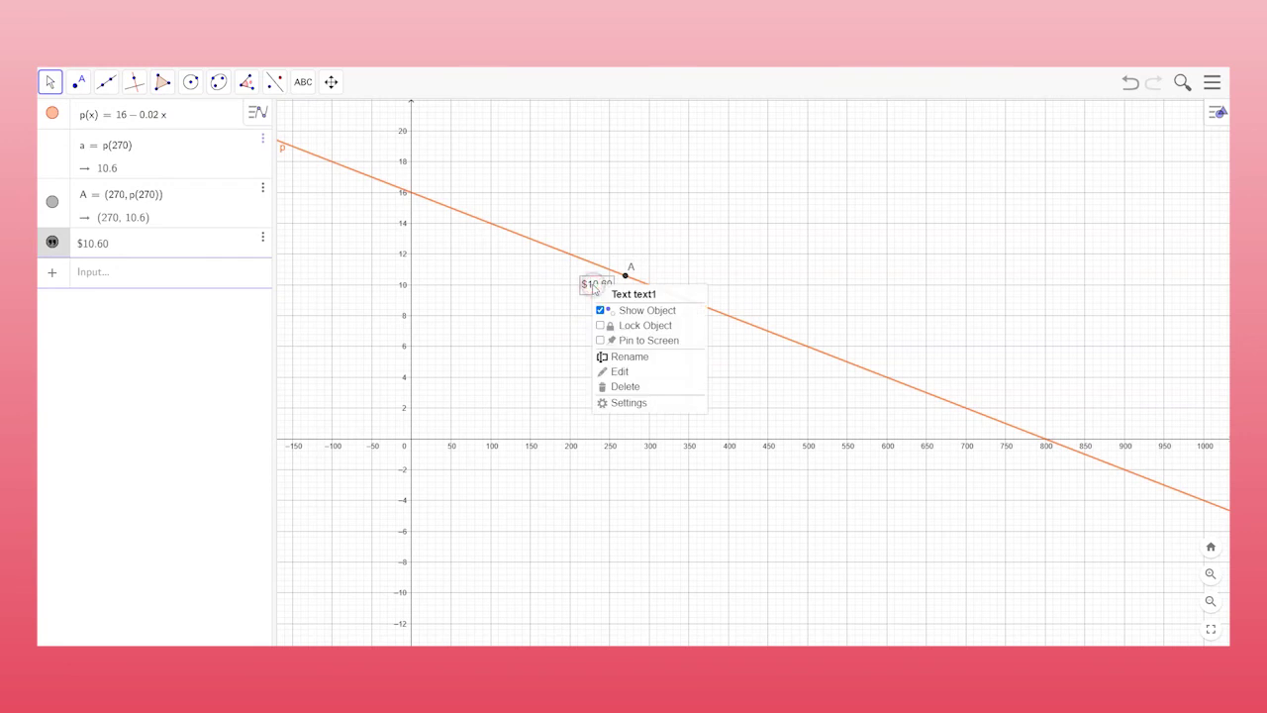
left_click(630, 403)
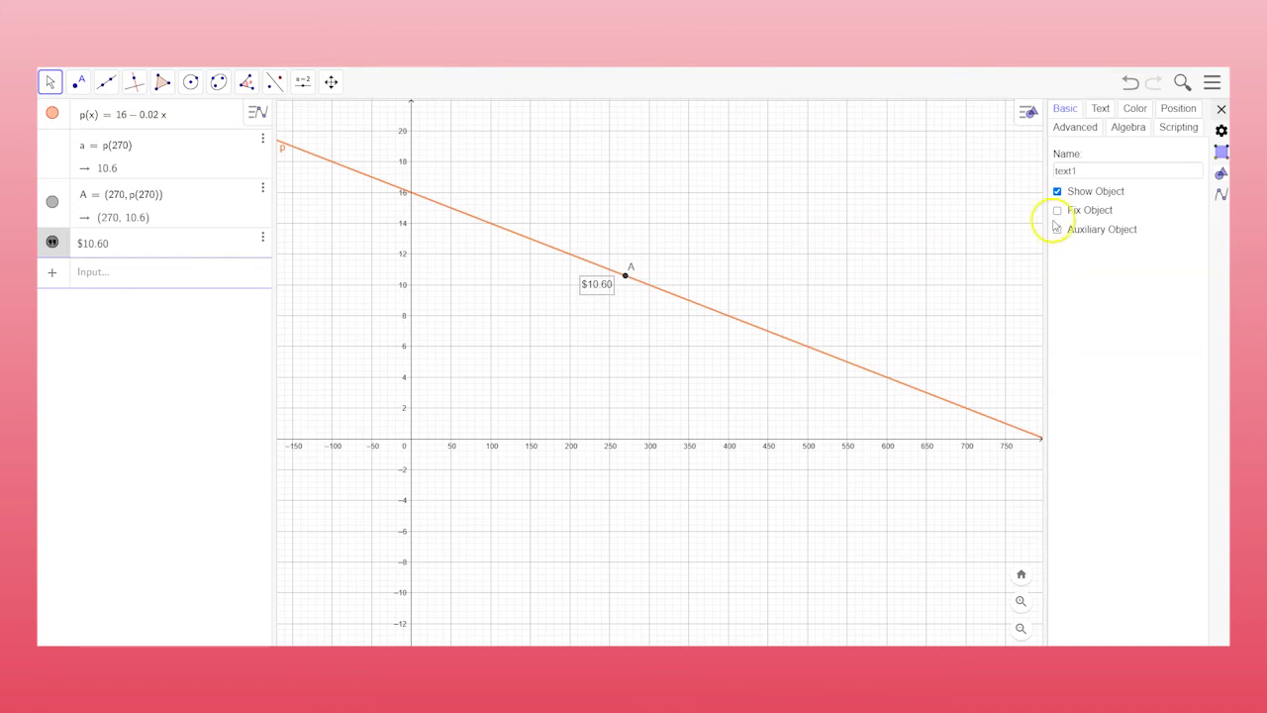
left_click(1136, 111)
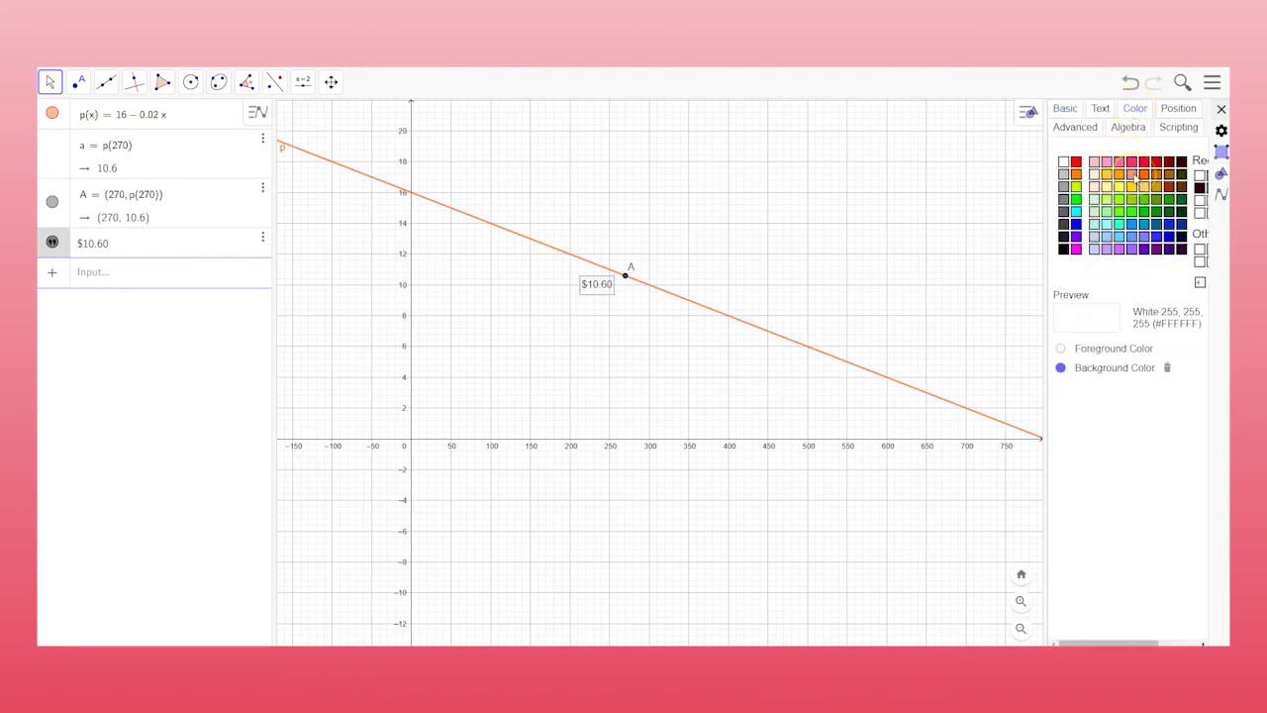
left_click(1076, 174)
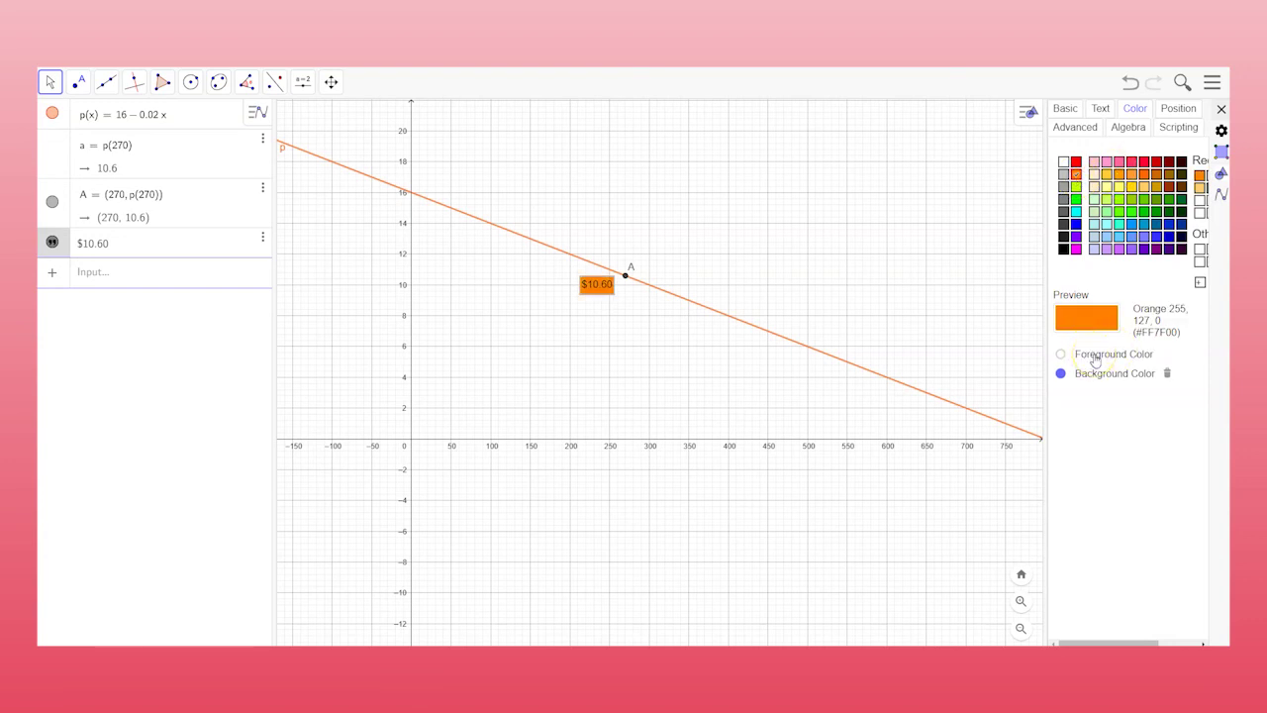
left_click(1093, 355)
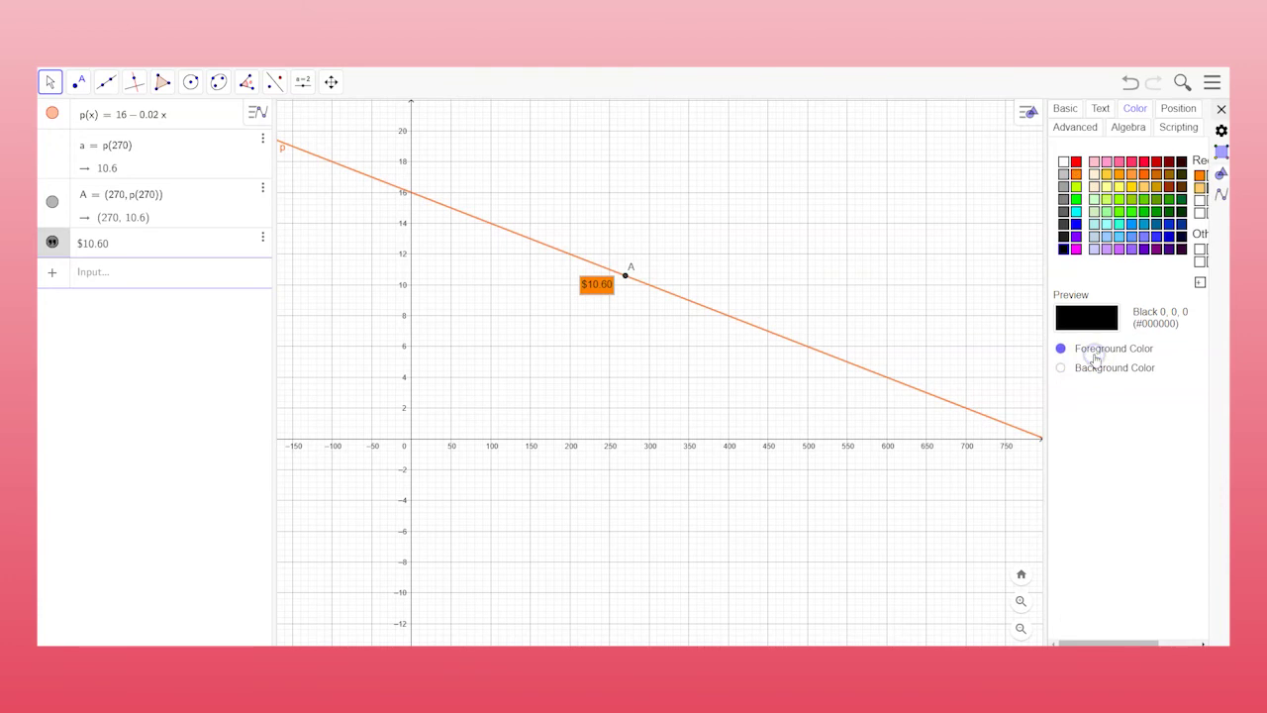
left_click(1076, 174)
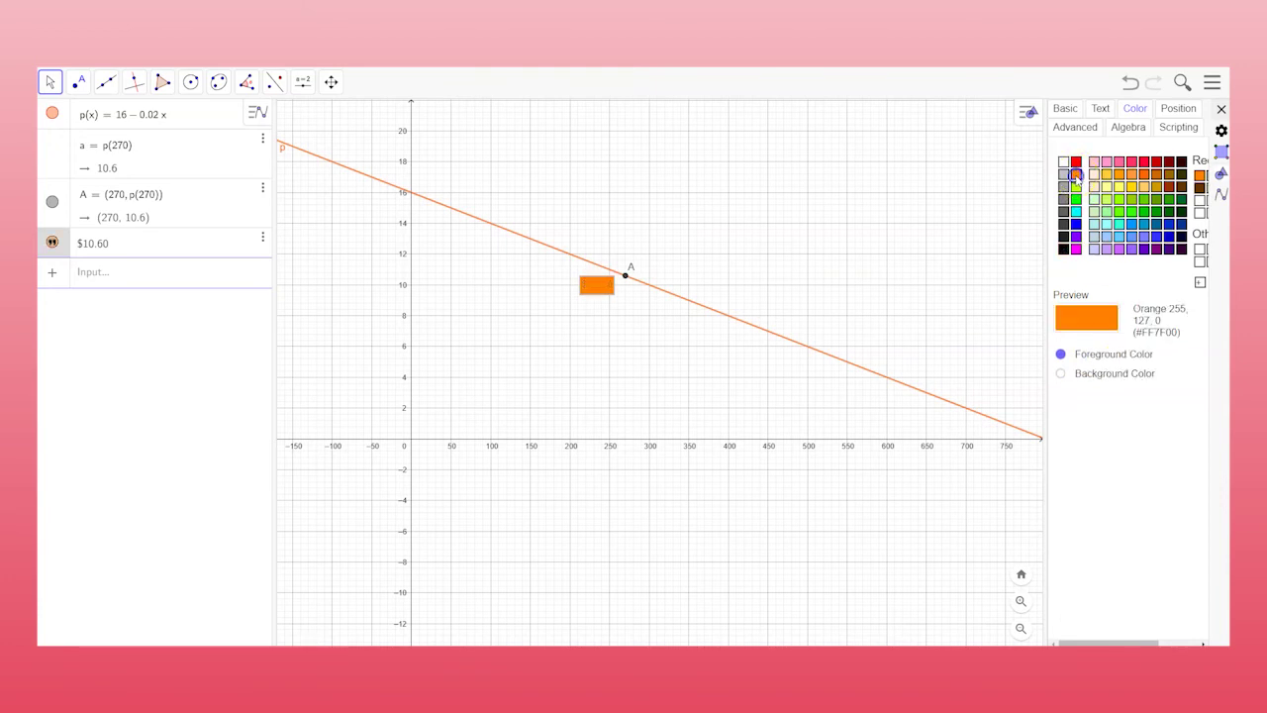
left_click(1098, 373)
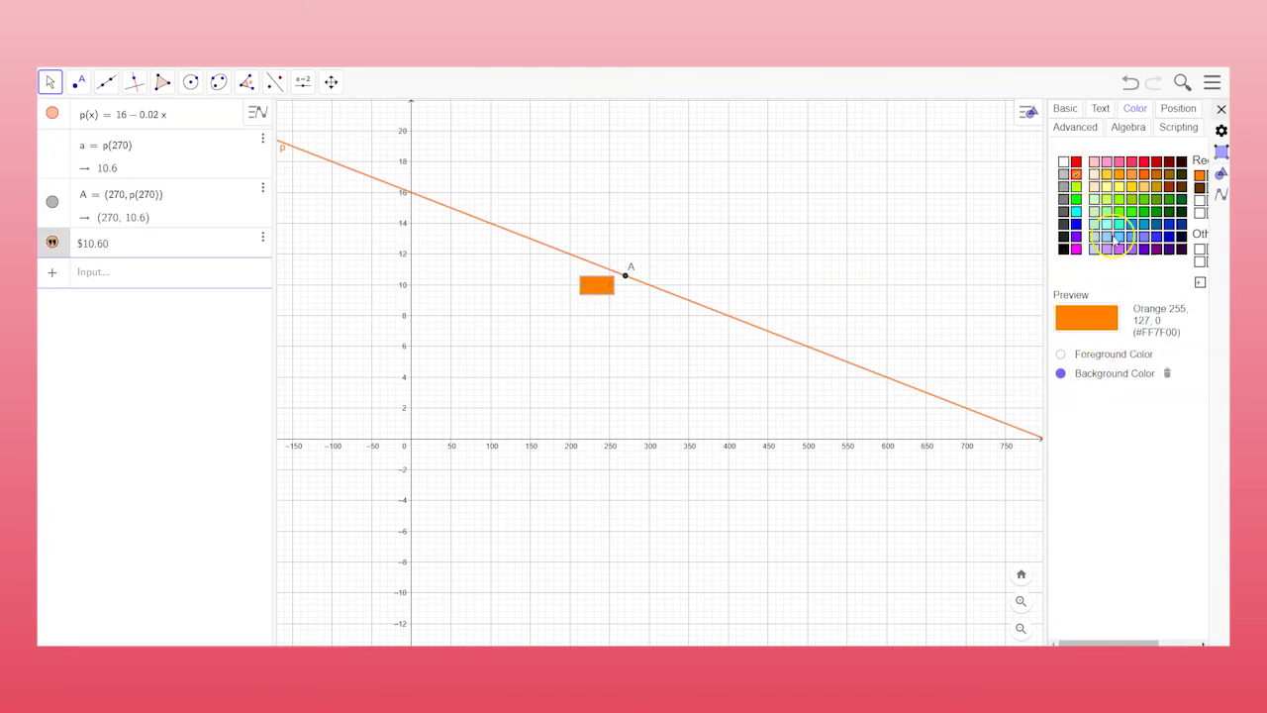
left_click(1168, 373)
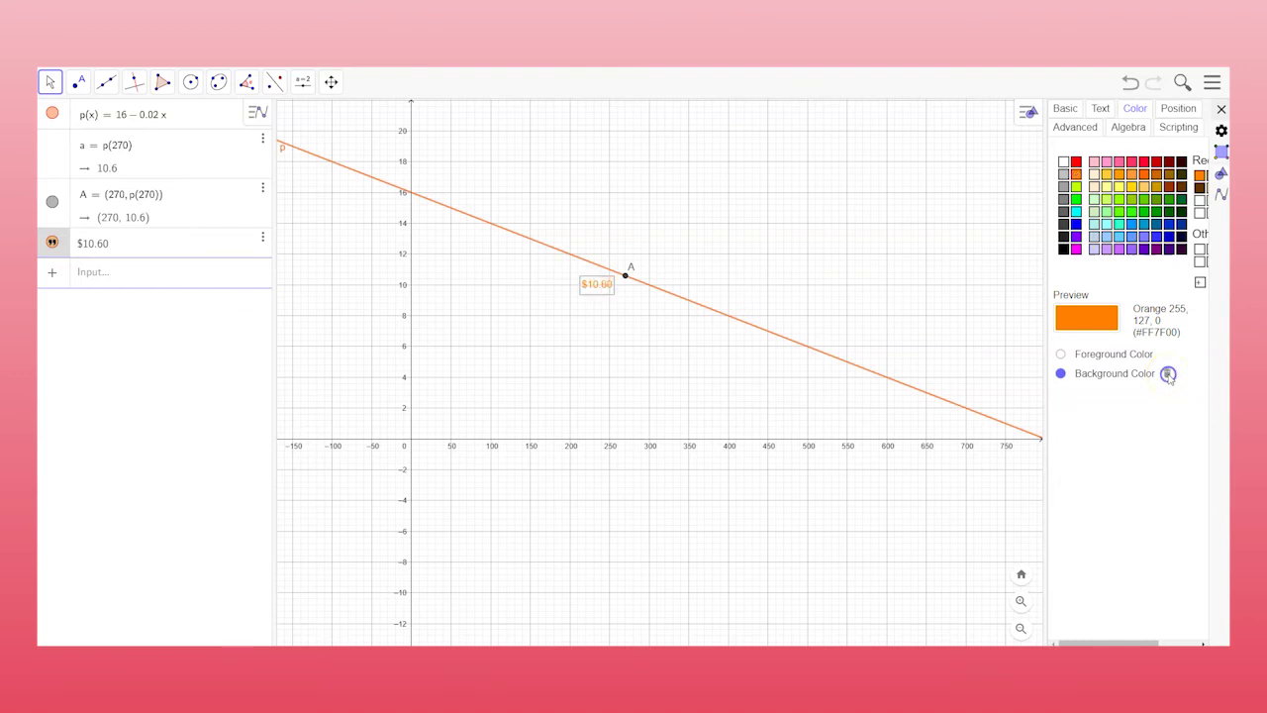
left_click(1064, 161)
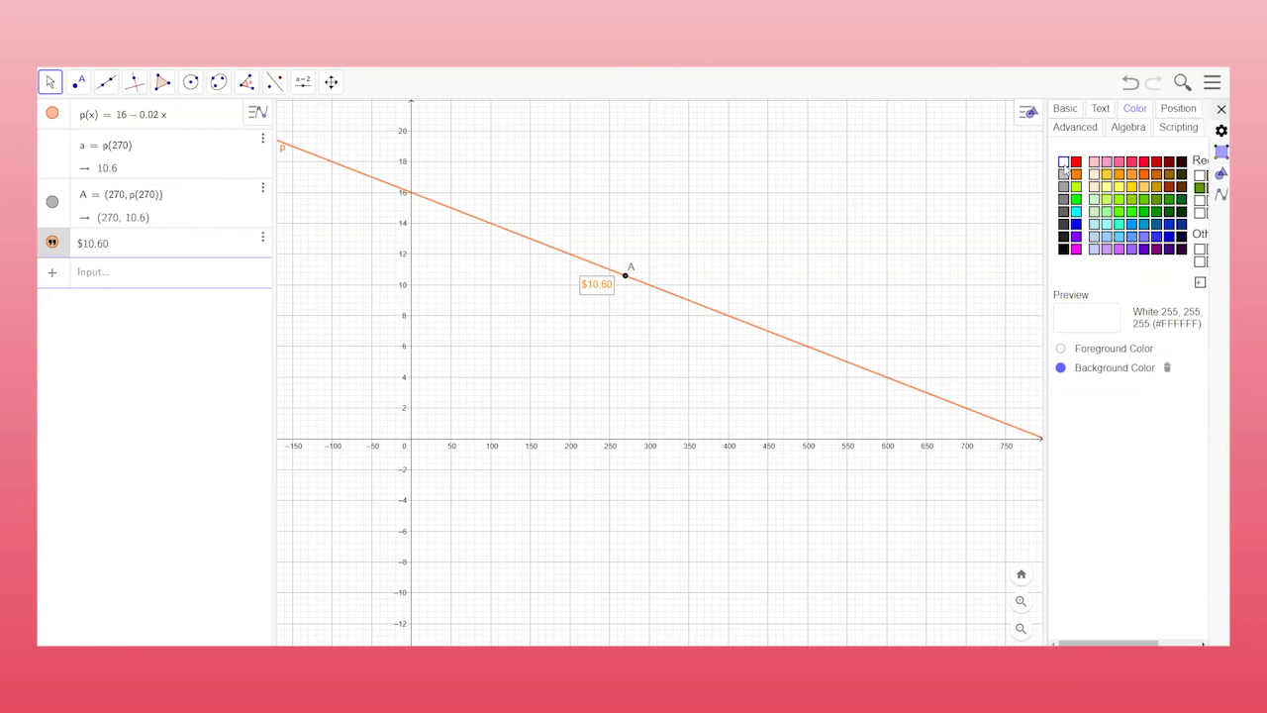
left_click(1099, 111)
Step: Make the $10.60 label medium-size bold and nudge it slightly up and left
left_click(1100, 111)
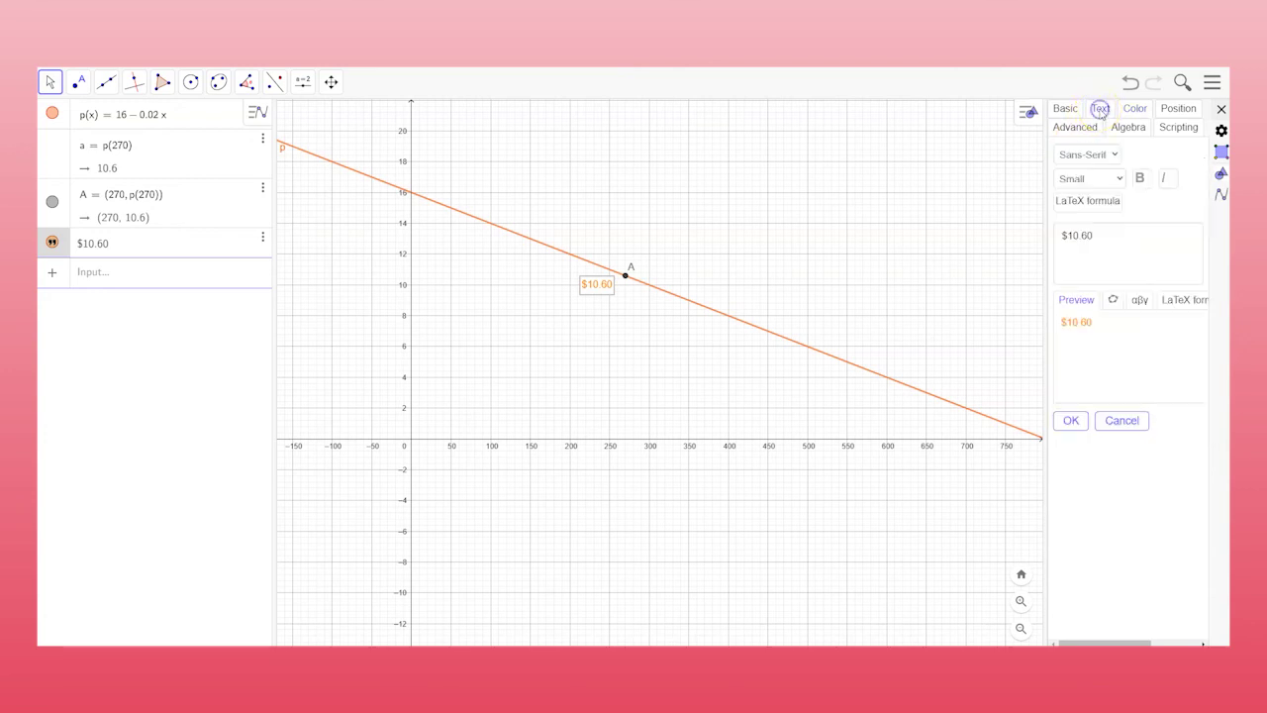
left_click(1087, 181)
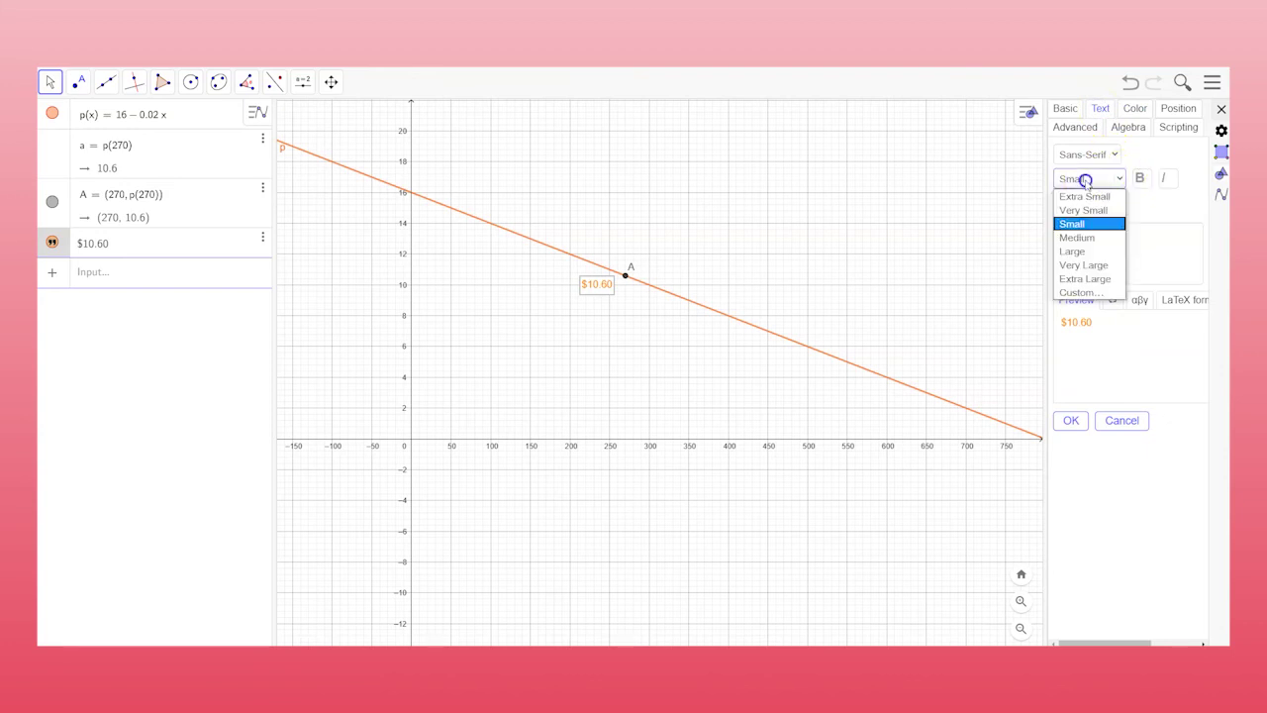
left_click(1080, 240)
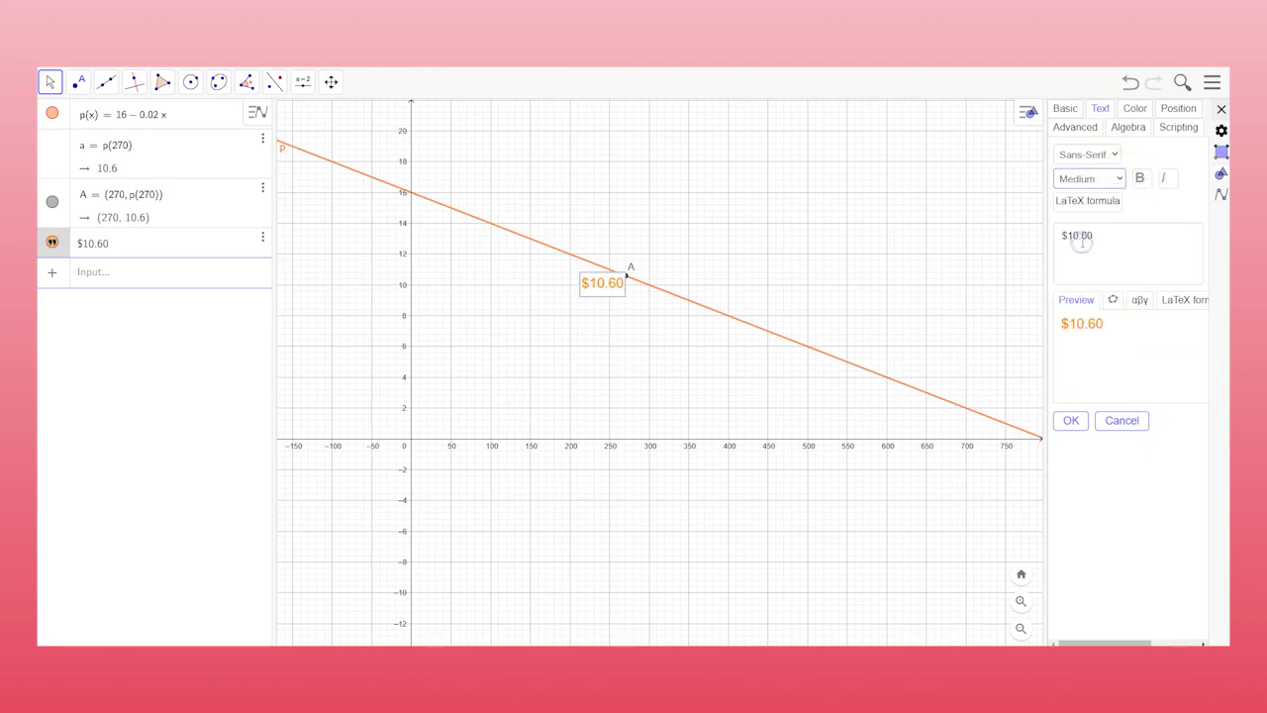
left_click(1140, 181)
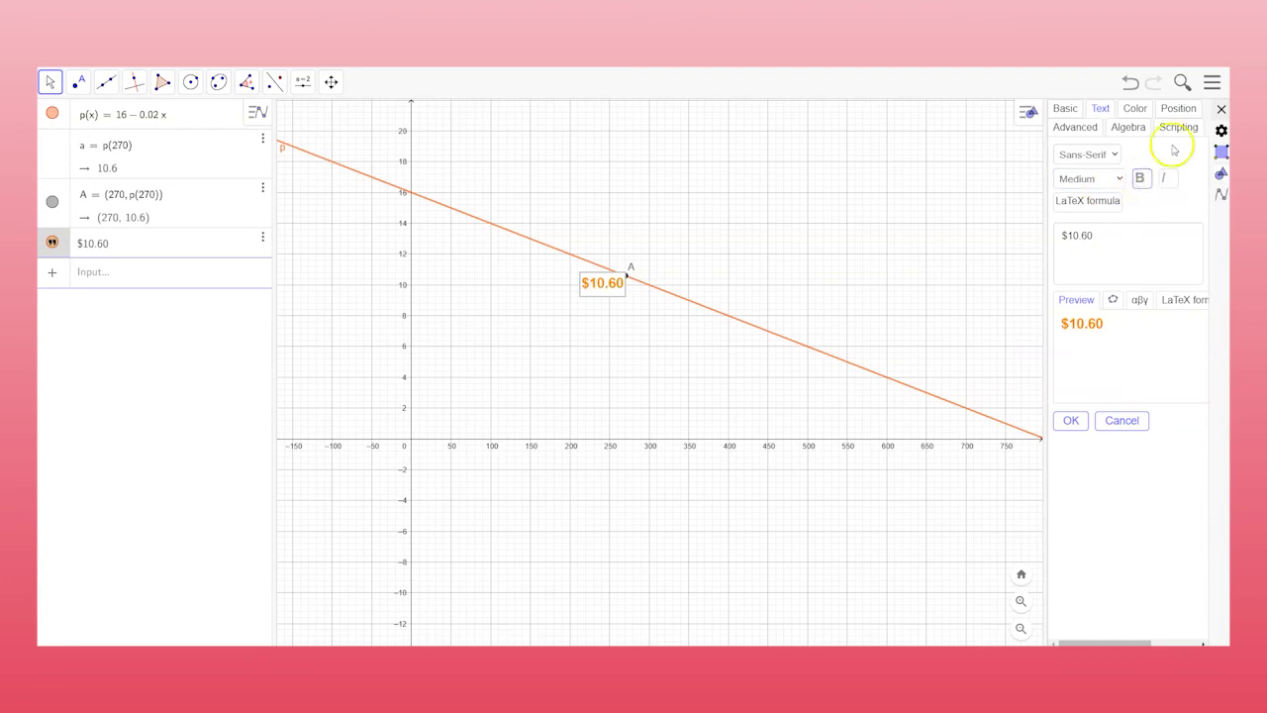
left_click(1220, 111)
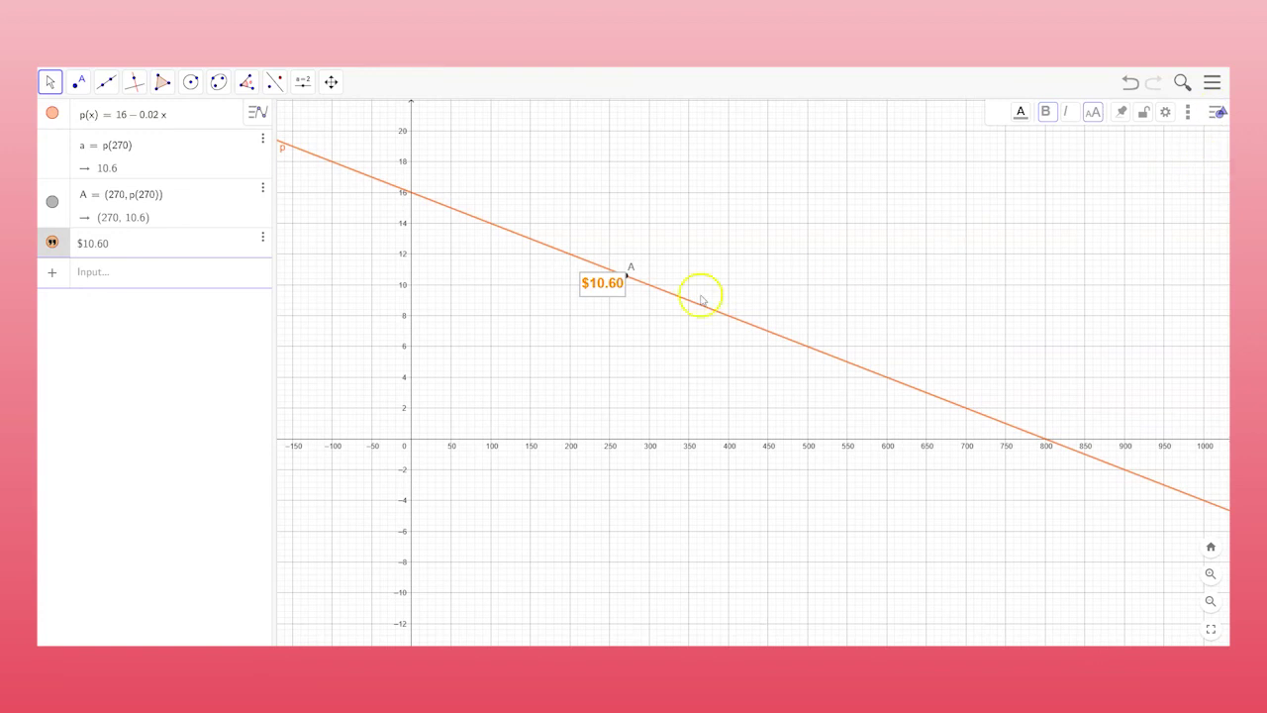
left_click_drag(608, 287, 606, 295)
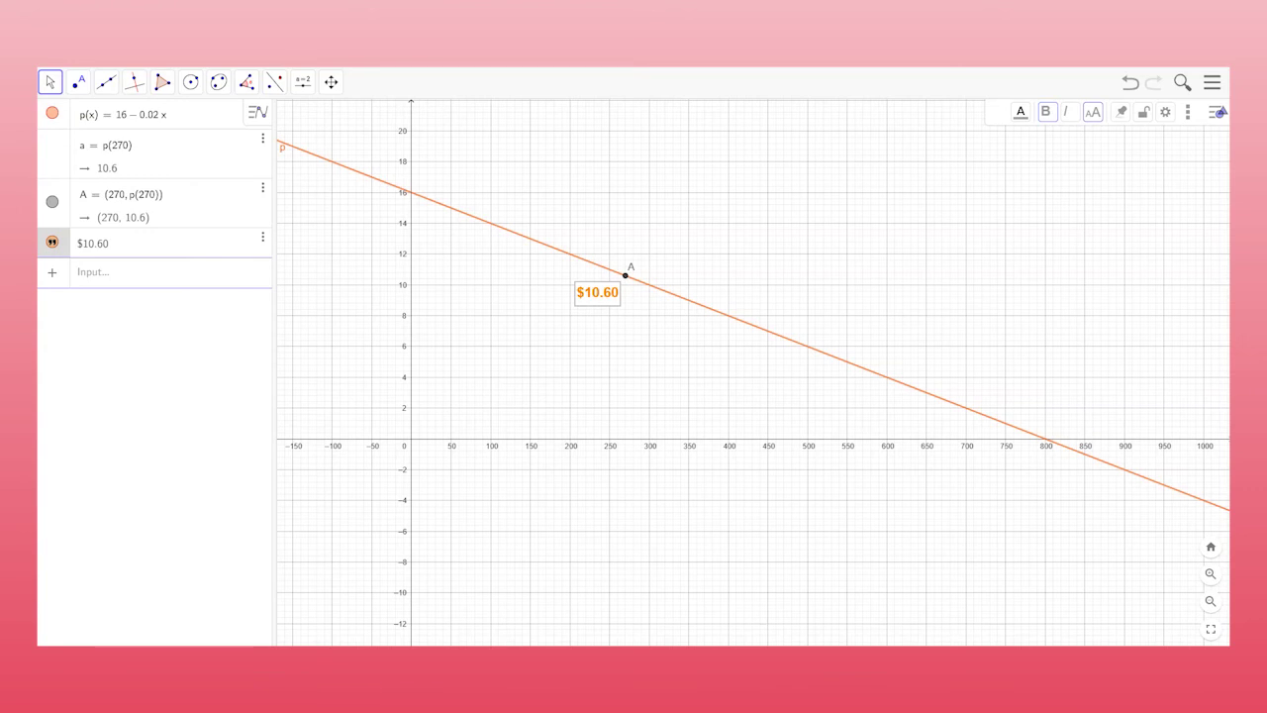
Step: Add the title 'Price-Demand for Wine Glasses' naming the wine emporium across the graph's top
left_click(303, 82)
left_click(304, 145)
left_click(489, 138)
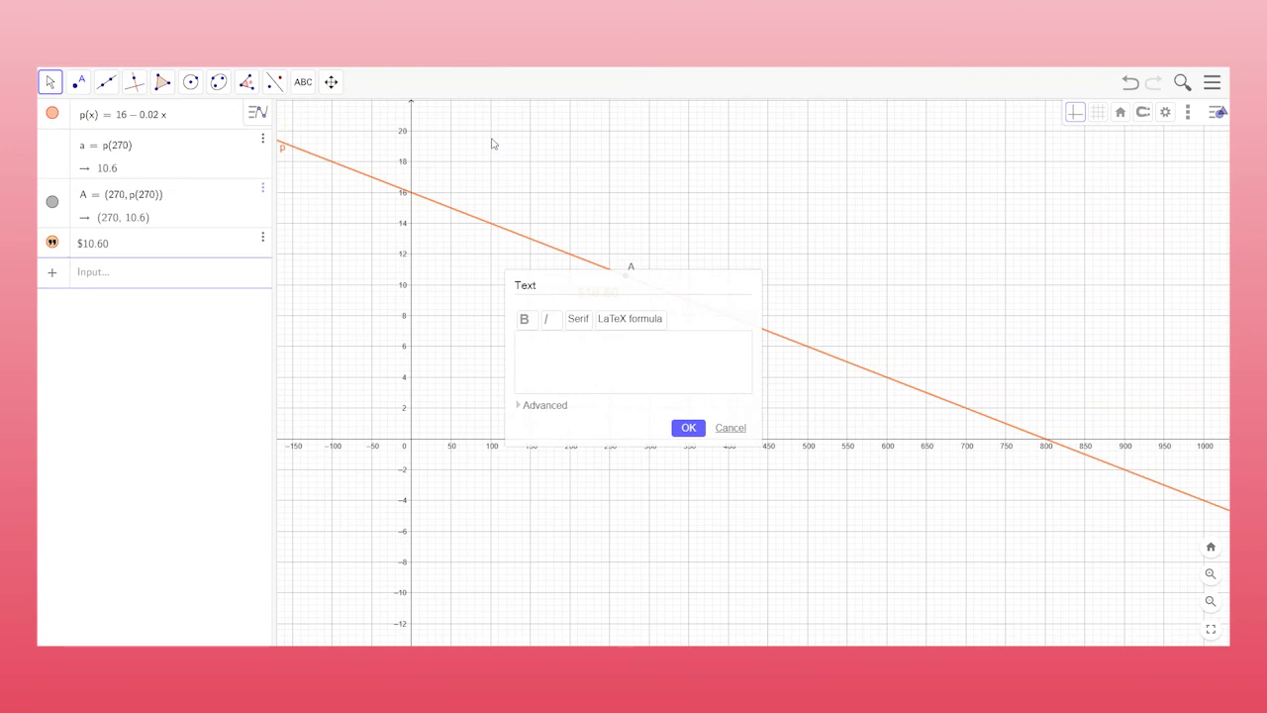
type("Price-Demand")
type("for Wine Glasses at Mr. Ray's Wine Emporium")
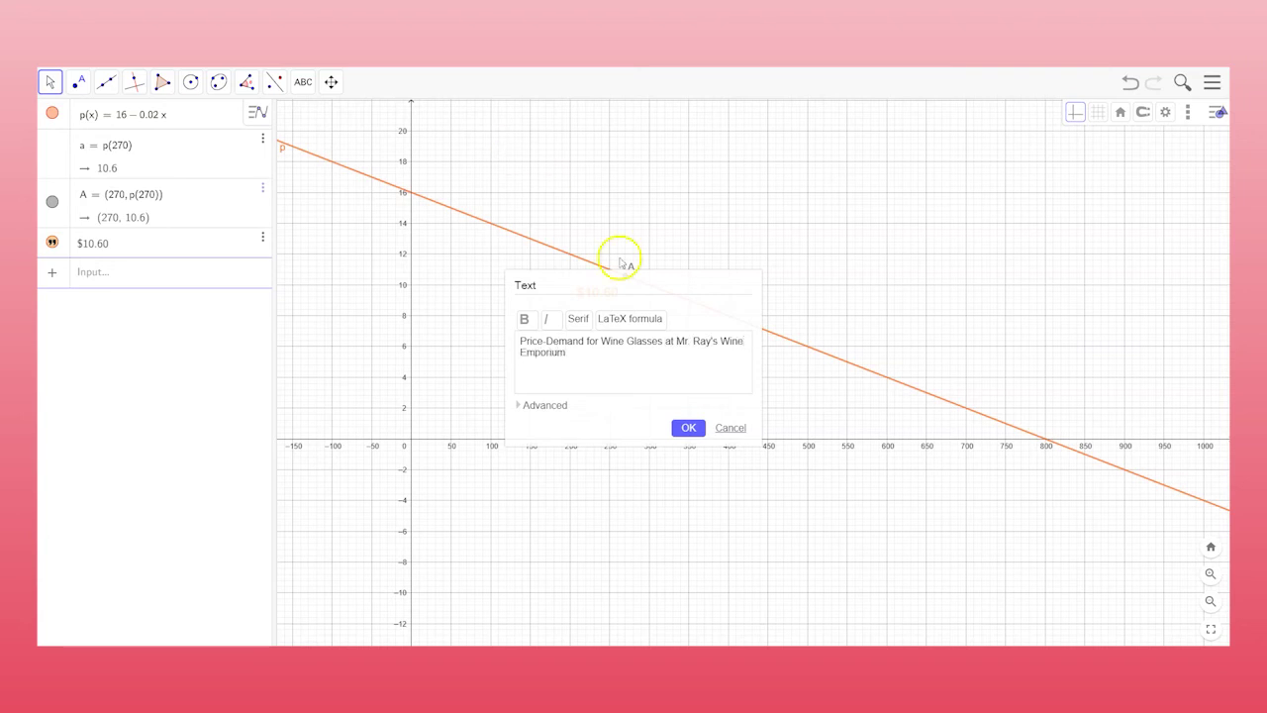
left_click(687, 427)
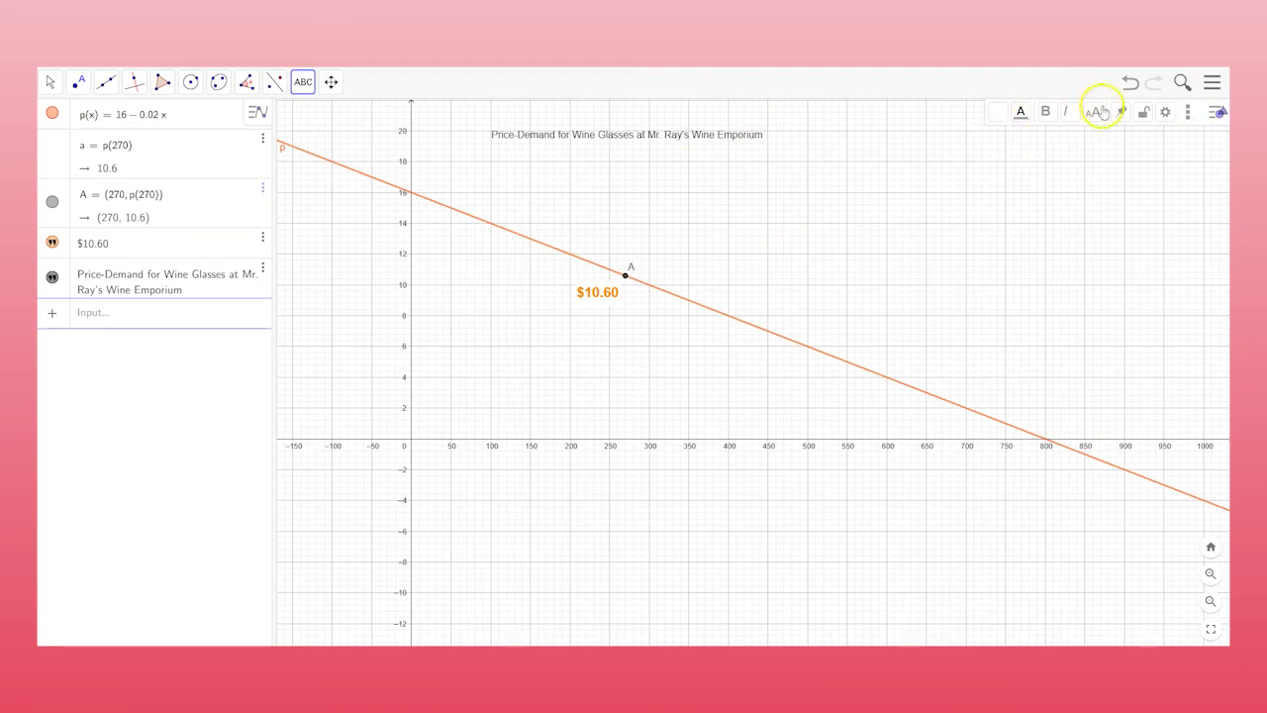
left_click(1046, 112)
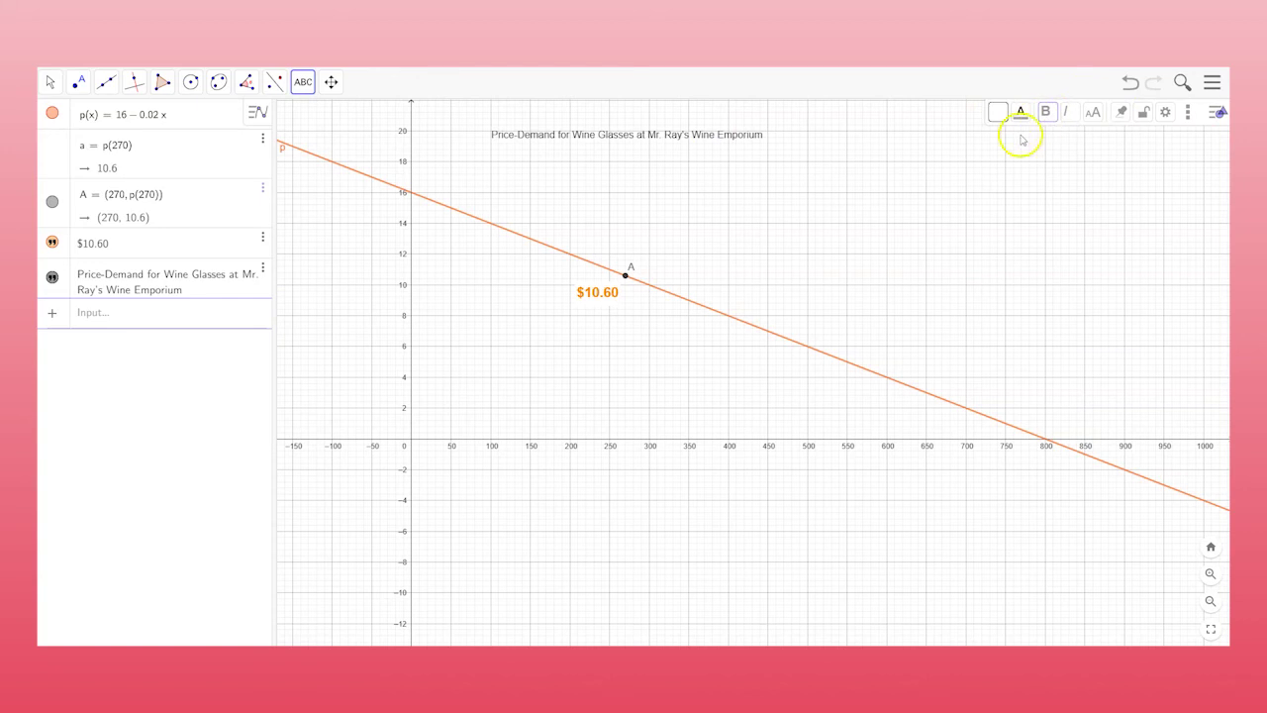
double_click(683, 142)
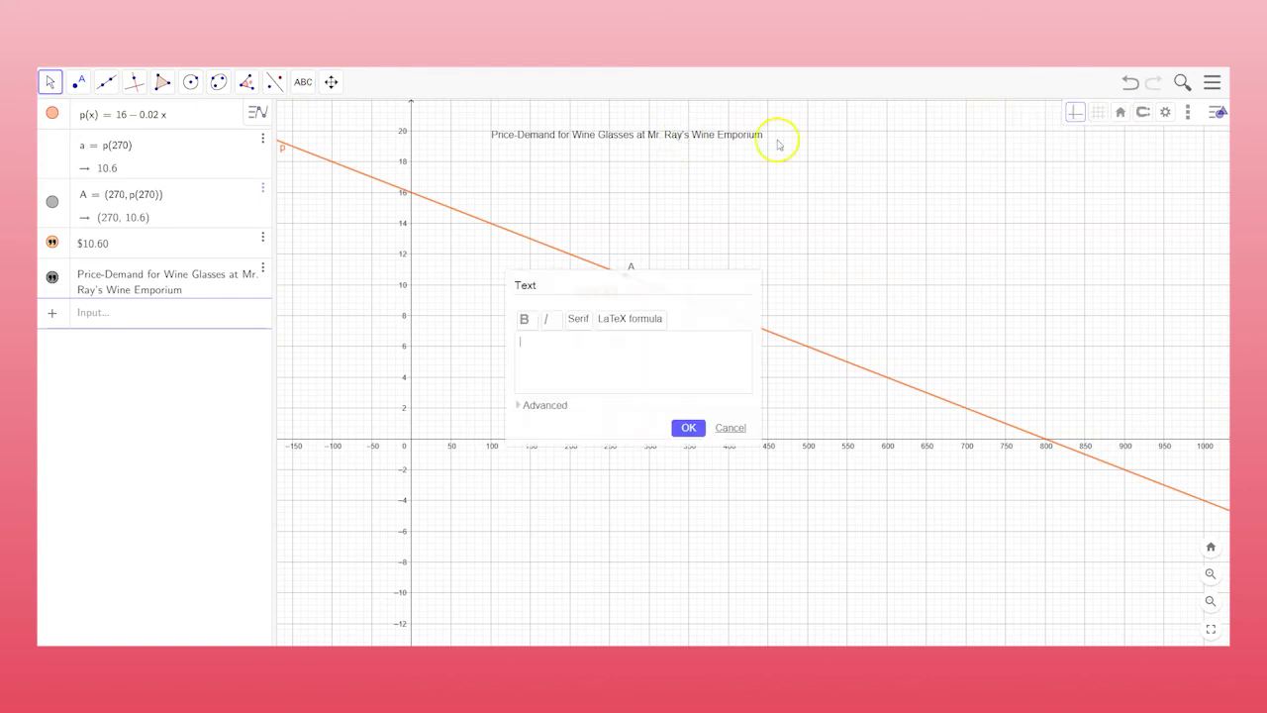
left_click(730, 427)
left_click(52, 84)
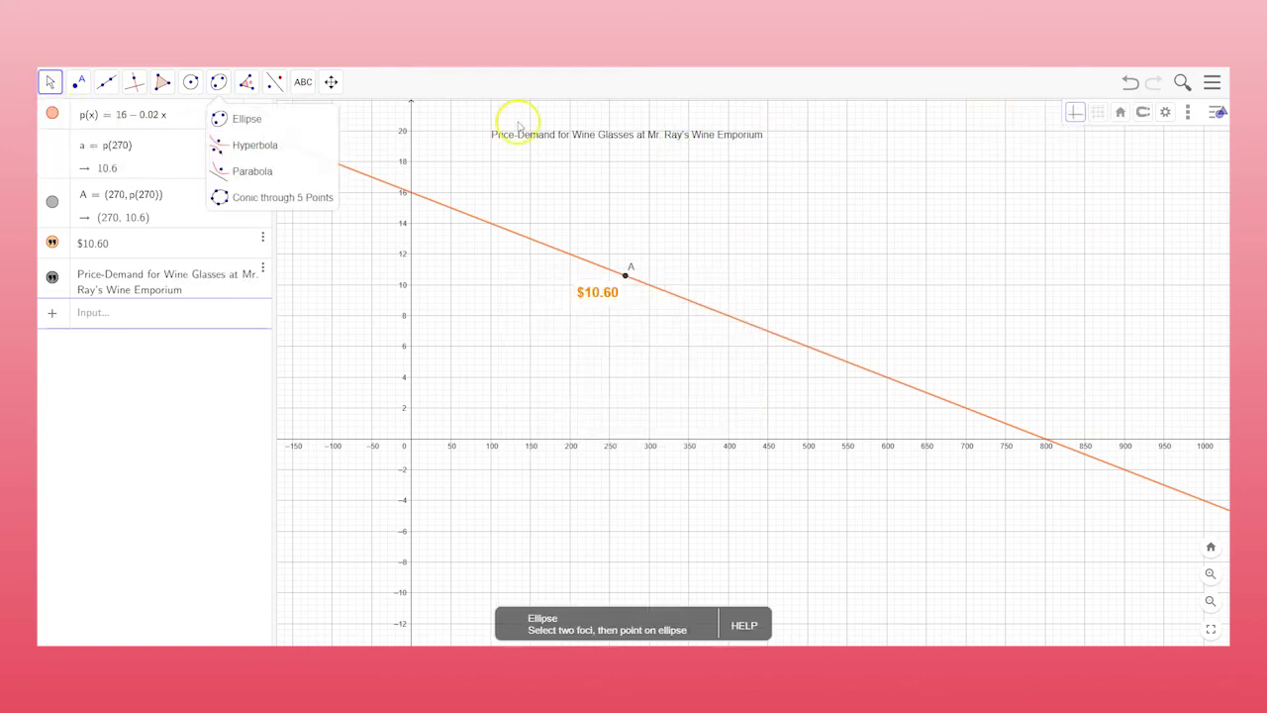
Step: Make the title large bold text on a white background, shifted slightly left and down
left_click(640, 139)
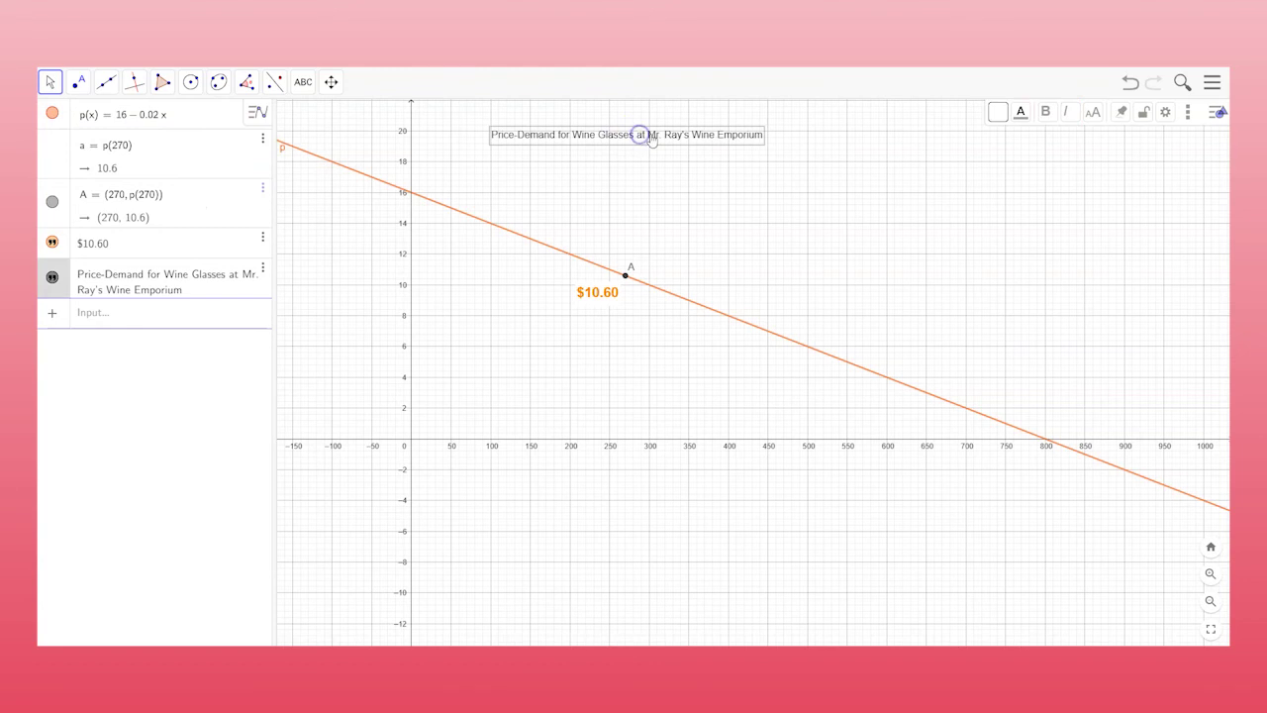
left_click(1046, 113)
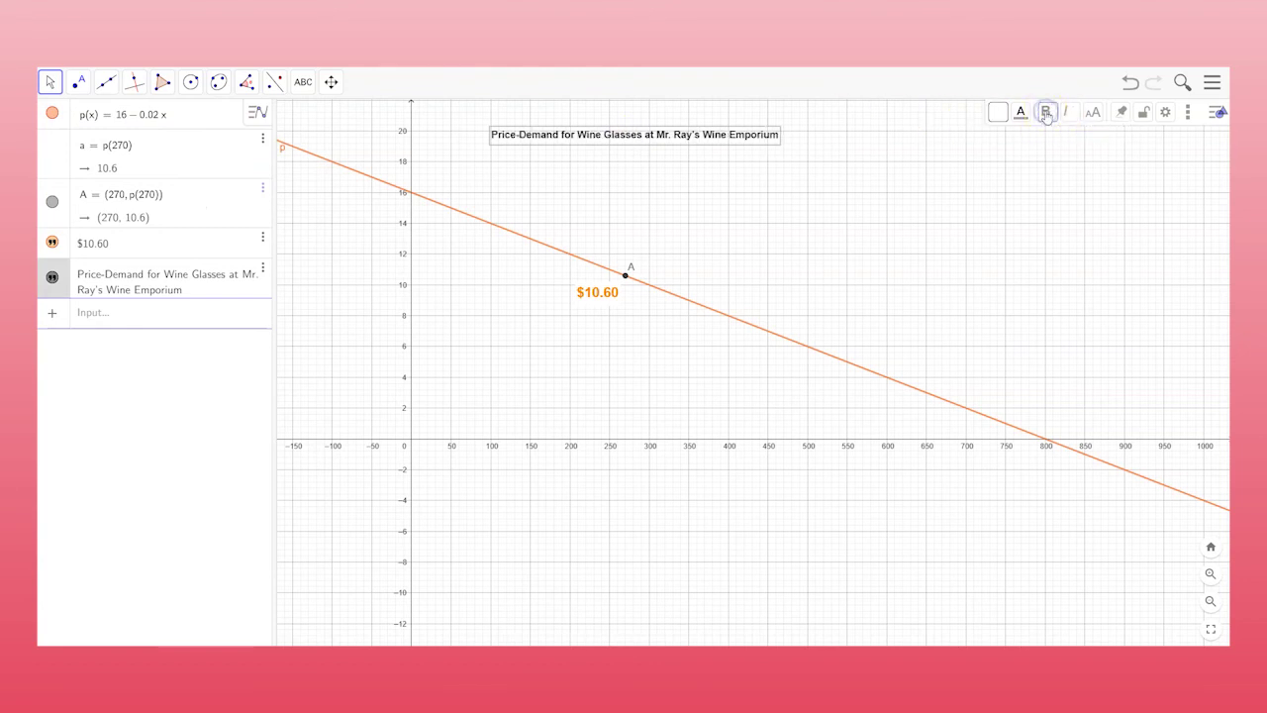
left_click(1093, 114)
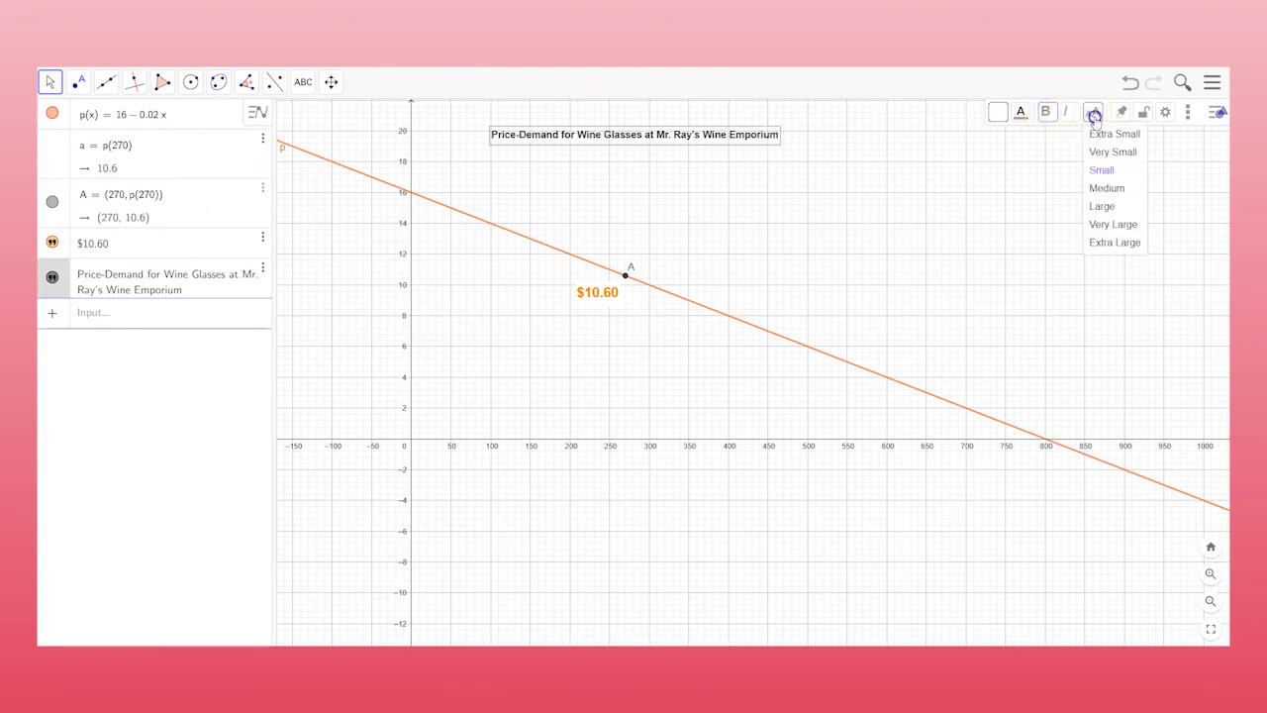
left_click(1104, 206)
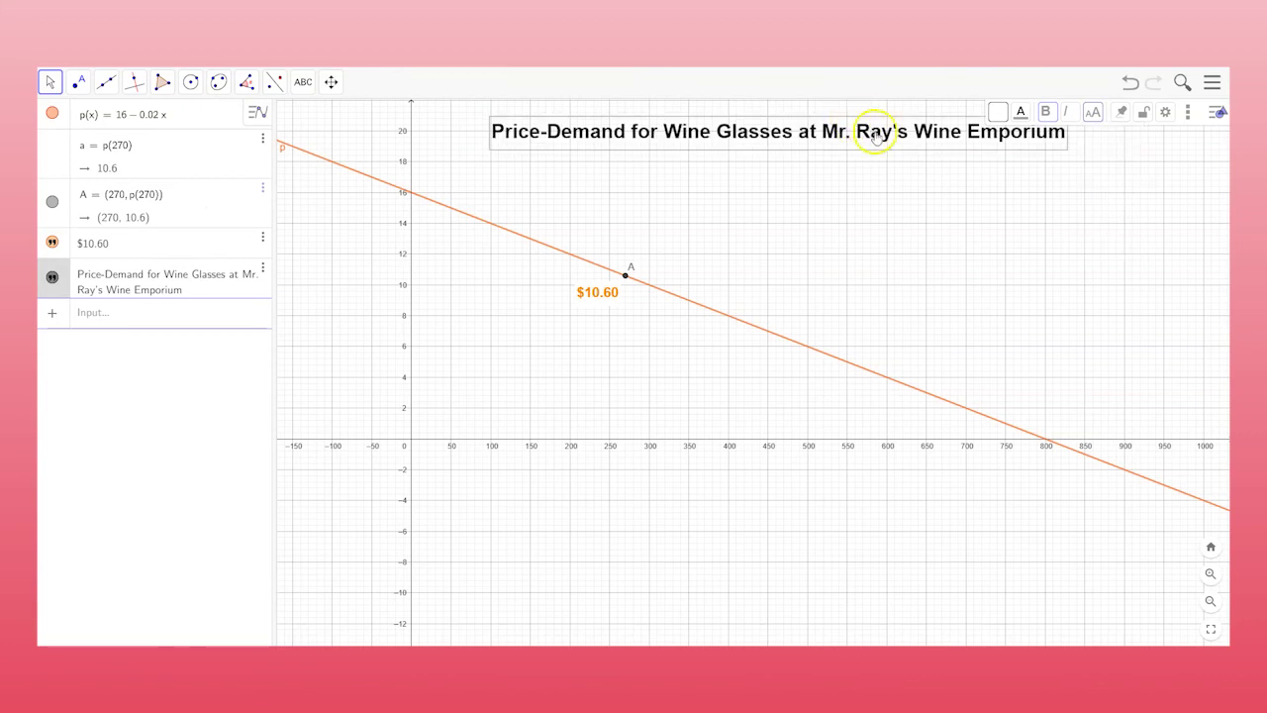
left_click_drag(869, 137, 816, 161)
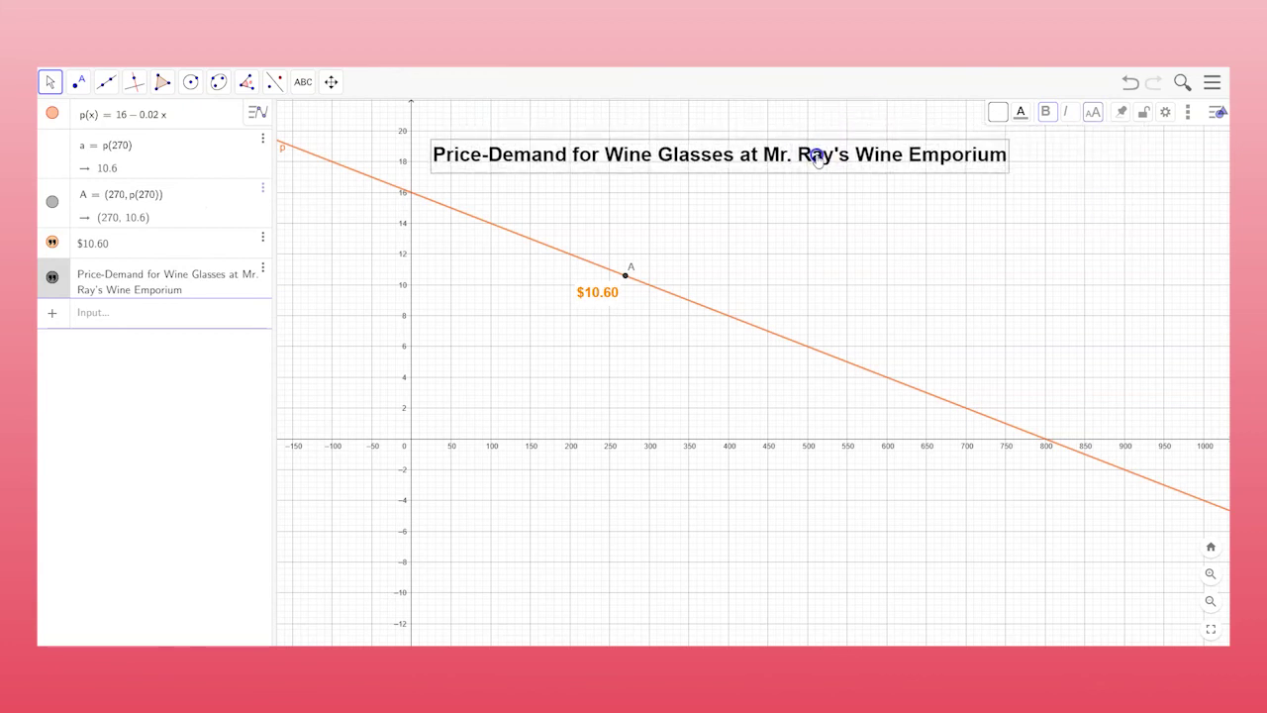
left_click(997, 112)
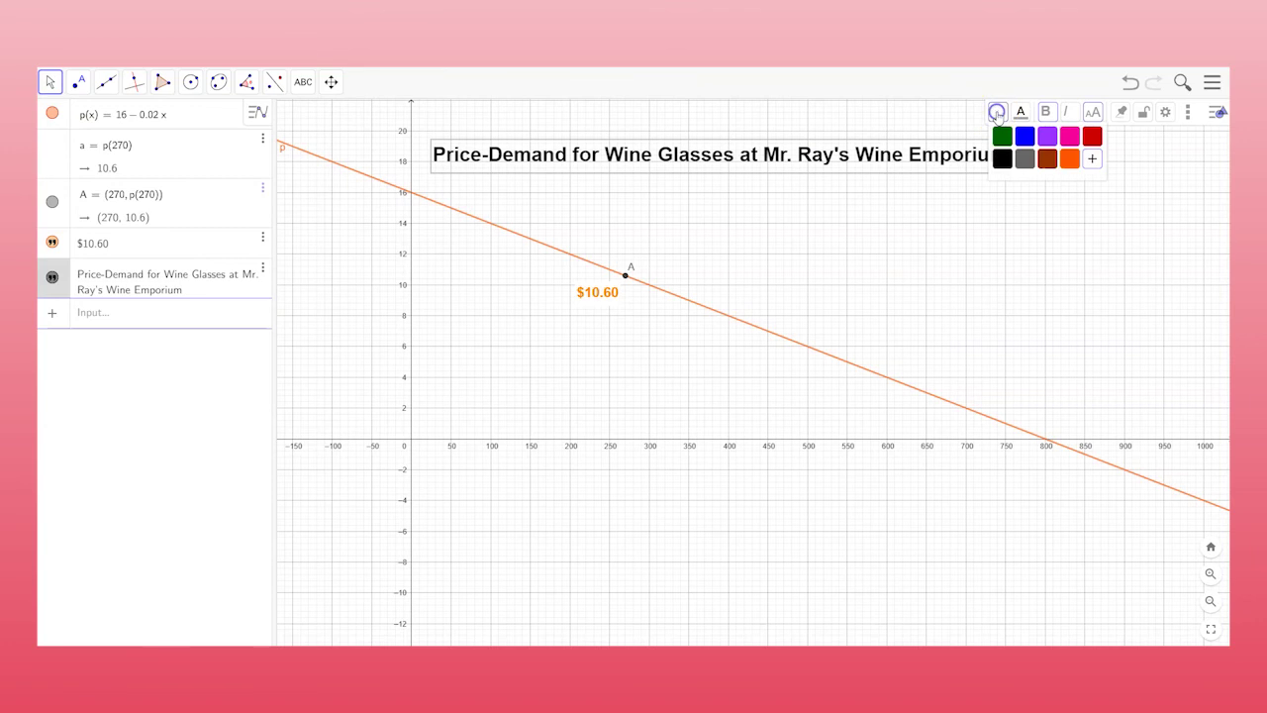
left_click(1092, 158)
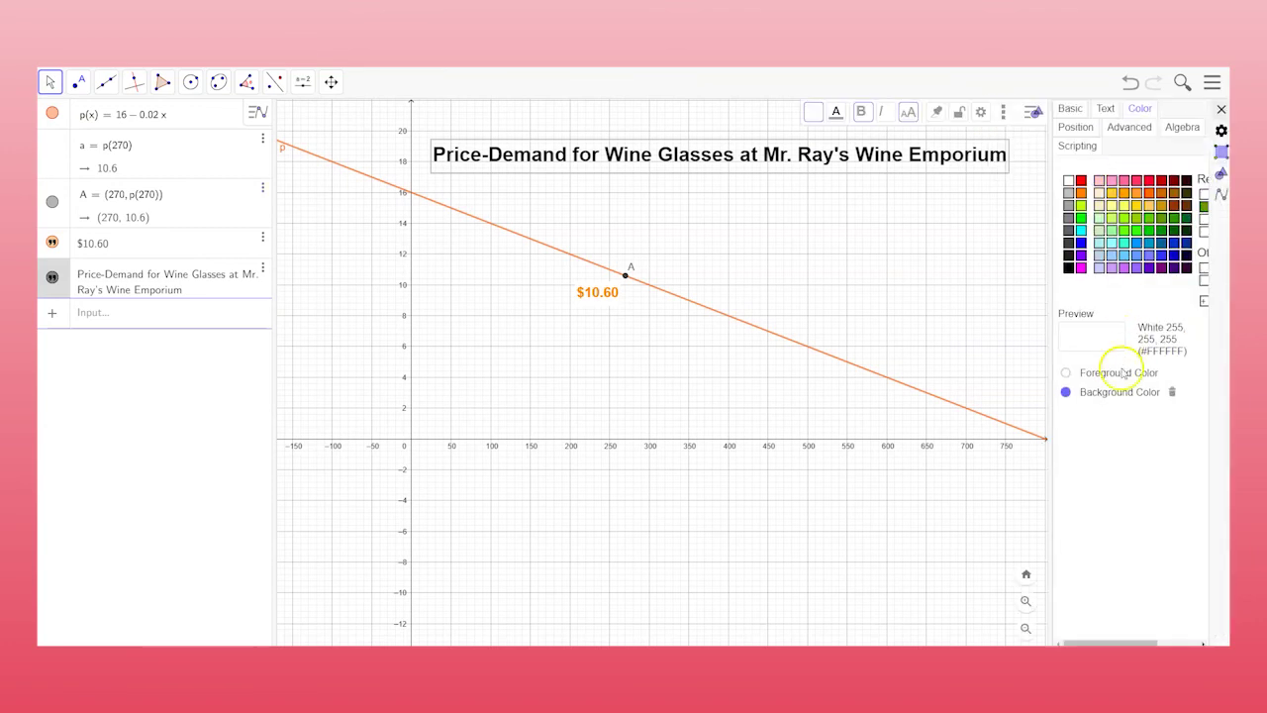
left_click(1069, 182)
left_click(1221, 108)
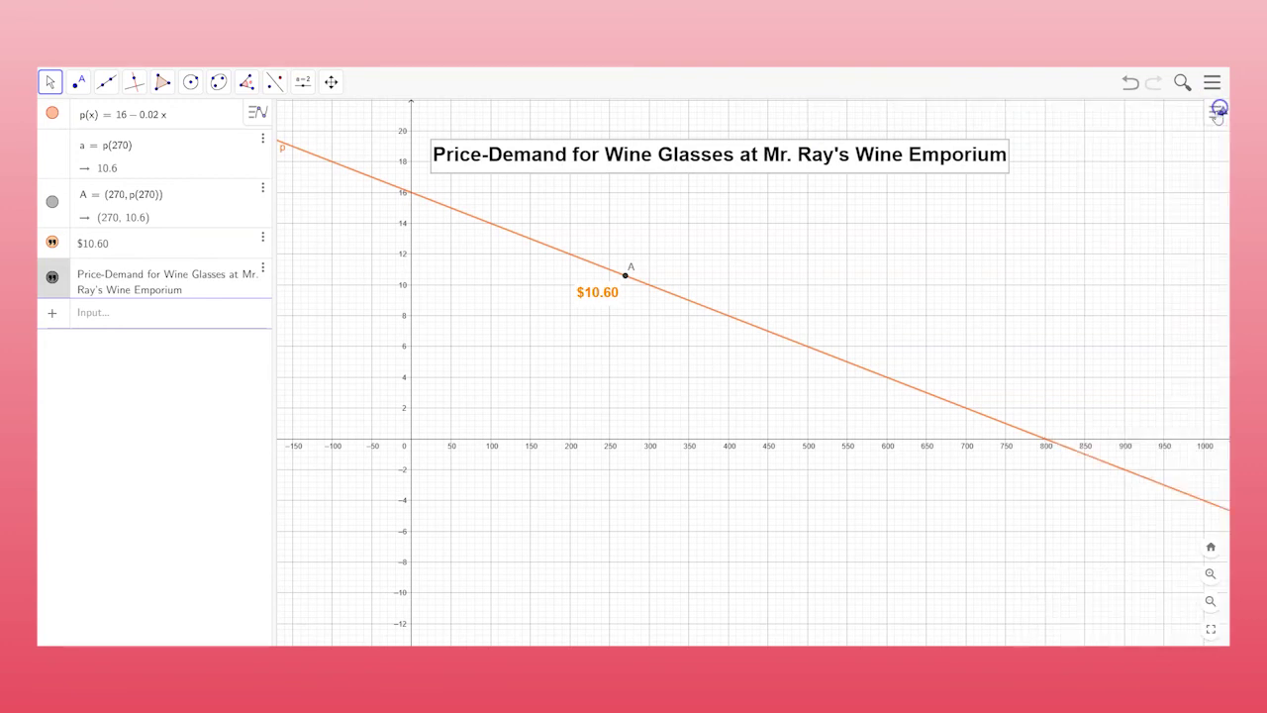
Step: Save the graph as a Private file titled 'Wine Emporium Price-Demand'
left_click(970, 312)
left_click(438, 308)
left_click(1212, 87)
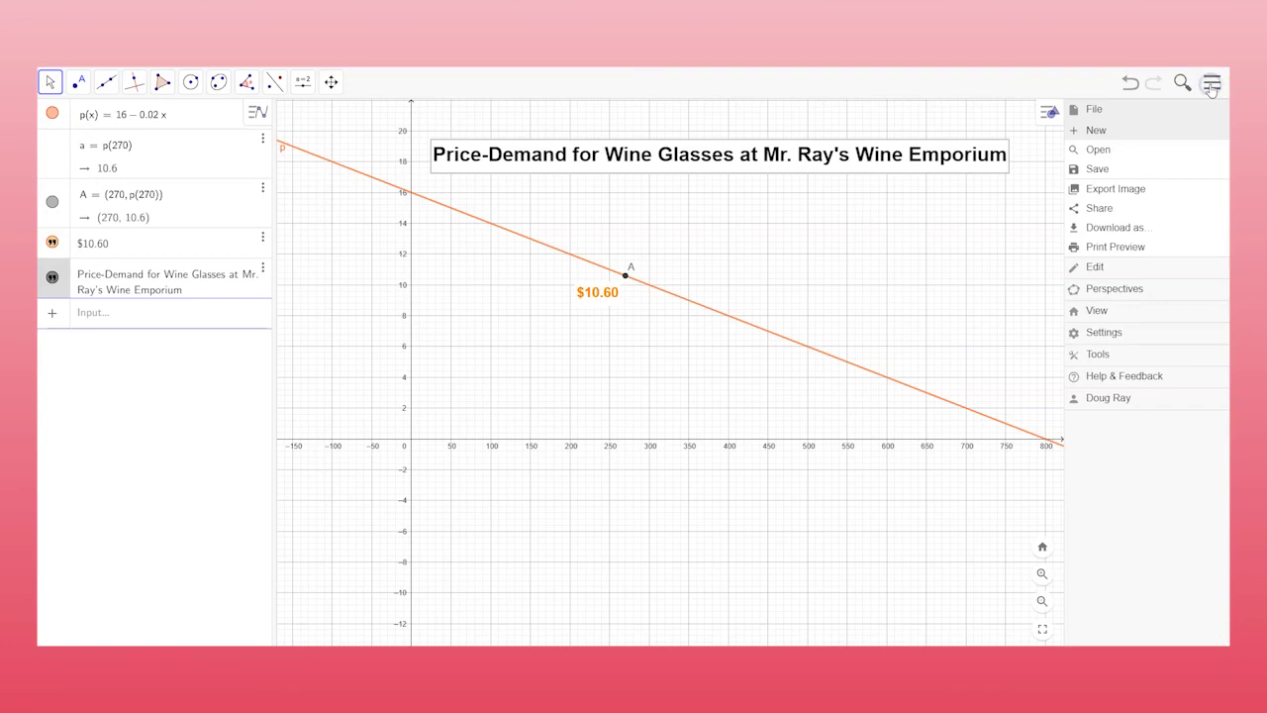
left_click(1098, 170)
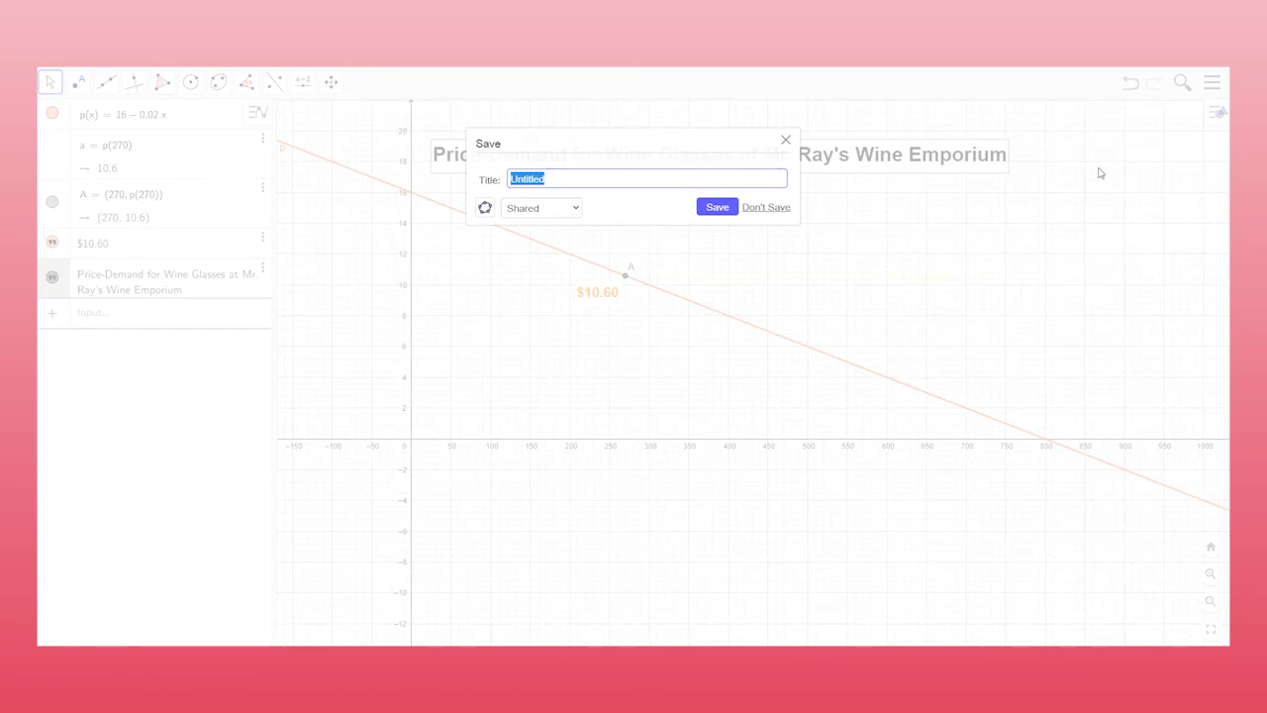
type("Wine Ep")
type("porium Price-Demand")
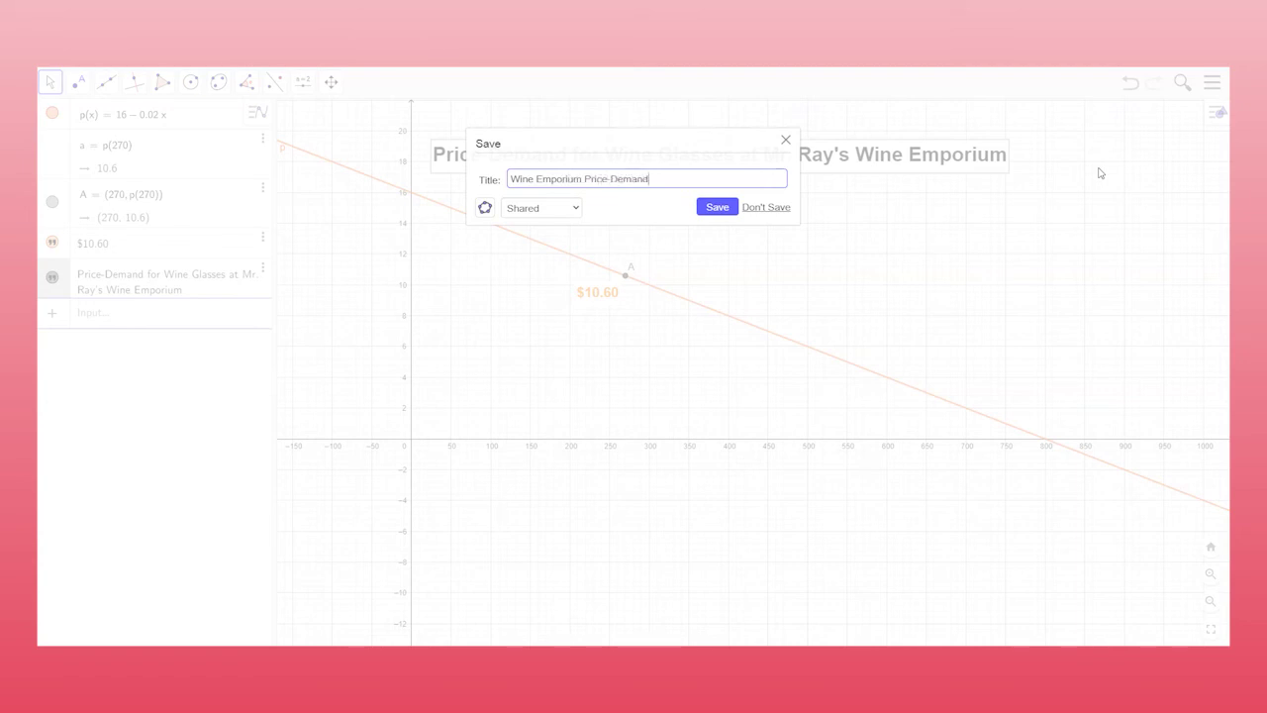
left_click(572, 206)
left_click(540, 222)
left_click(711, 211)
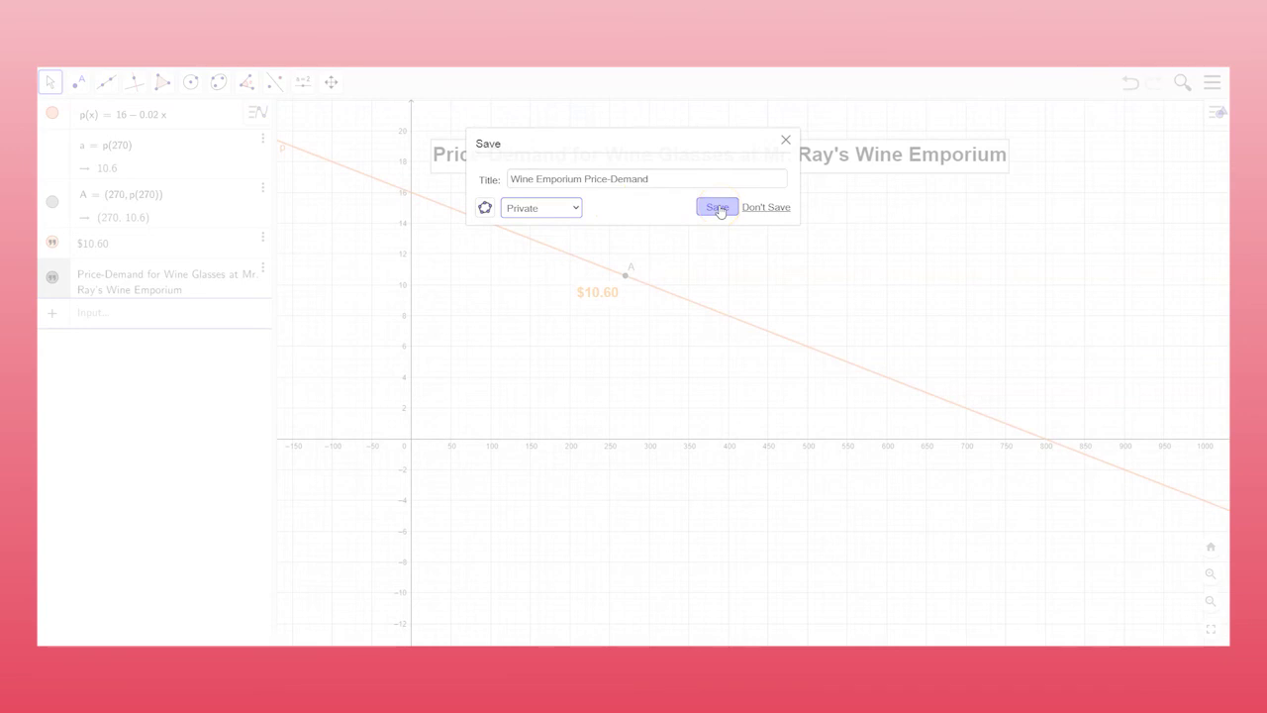
left_click(719, 208)
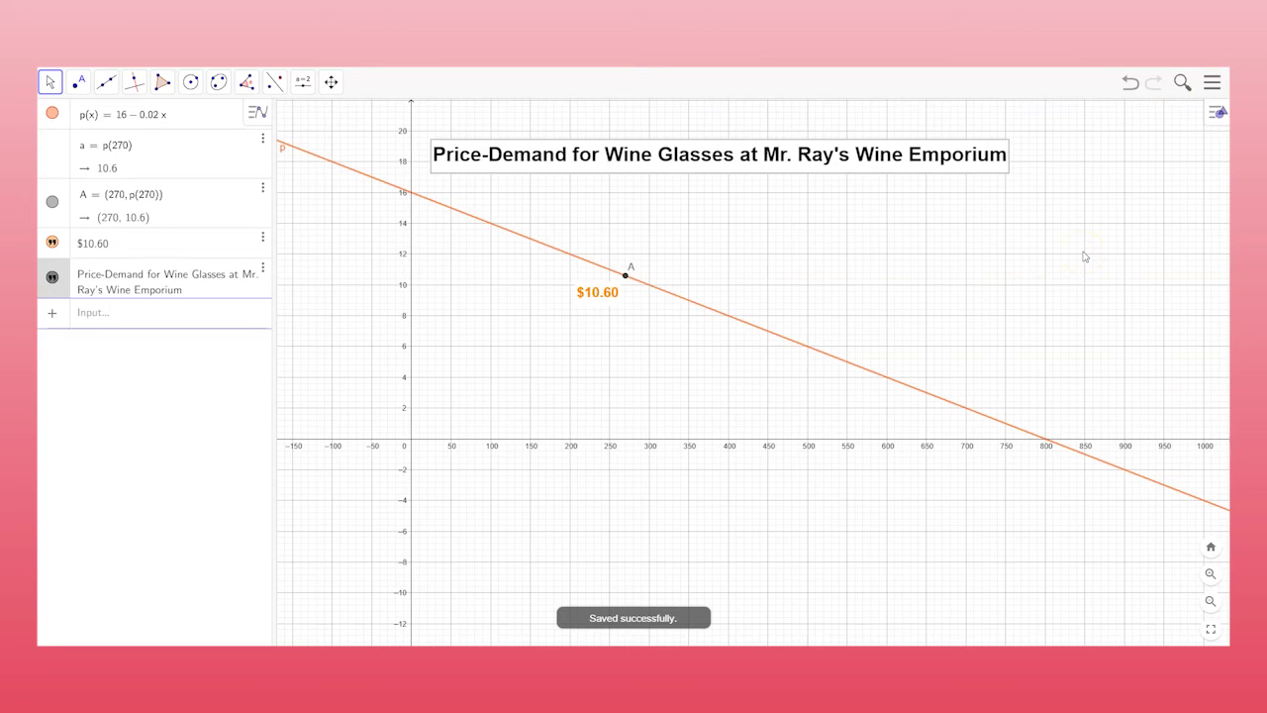
Step: Export the graph as an image and copy it to the clipboard
left_click(1213, 84)
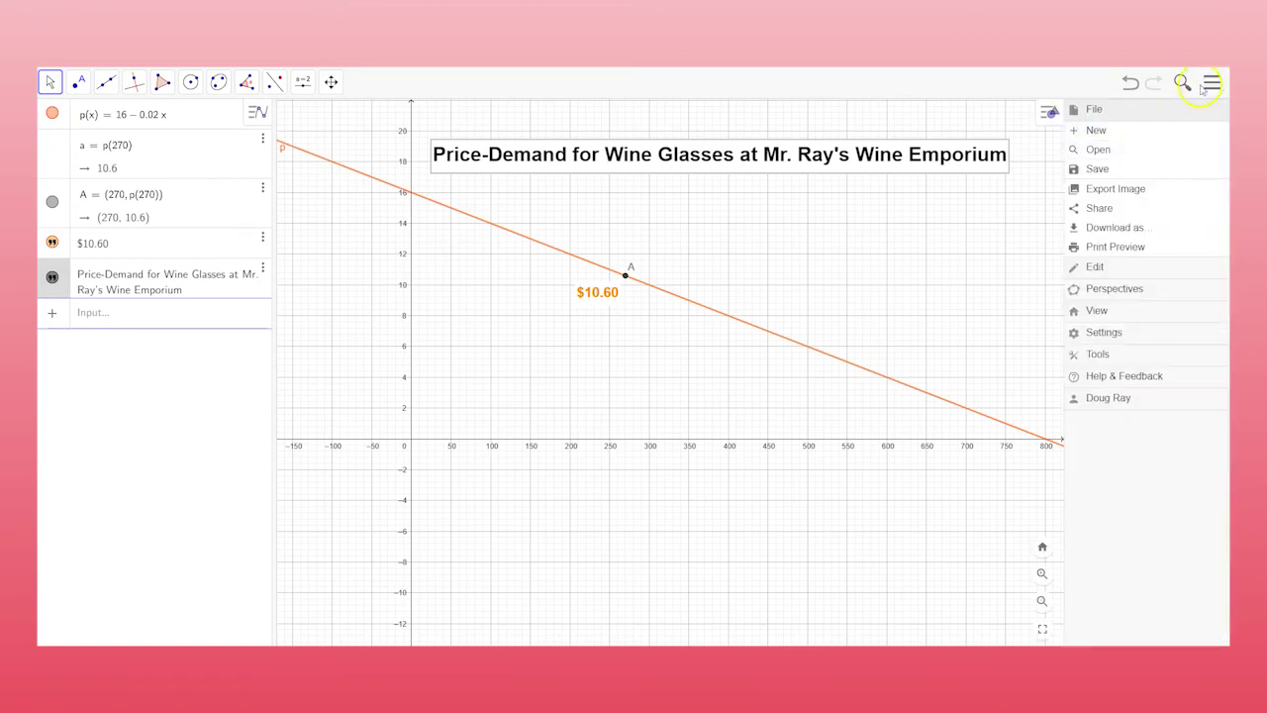
left_click(1132, 193)
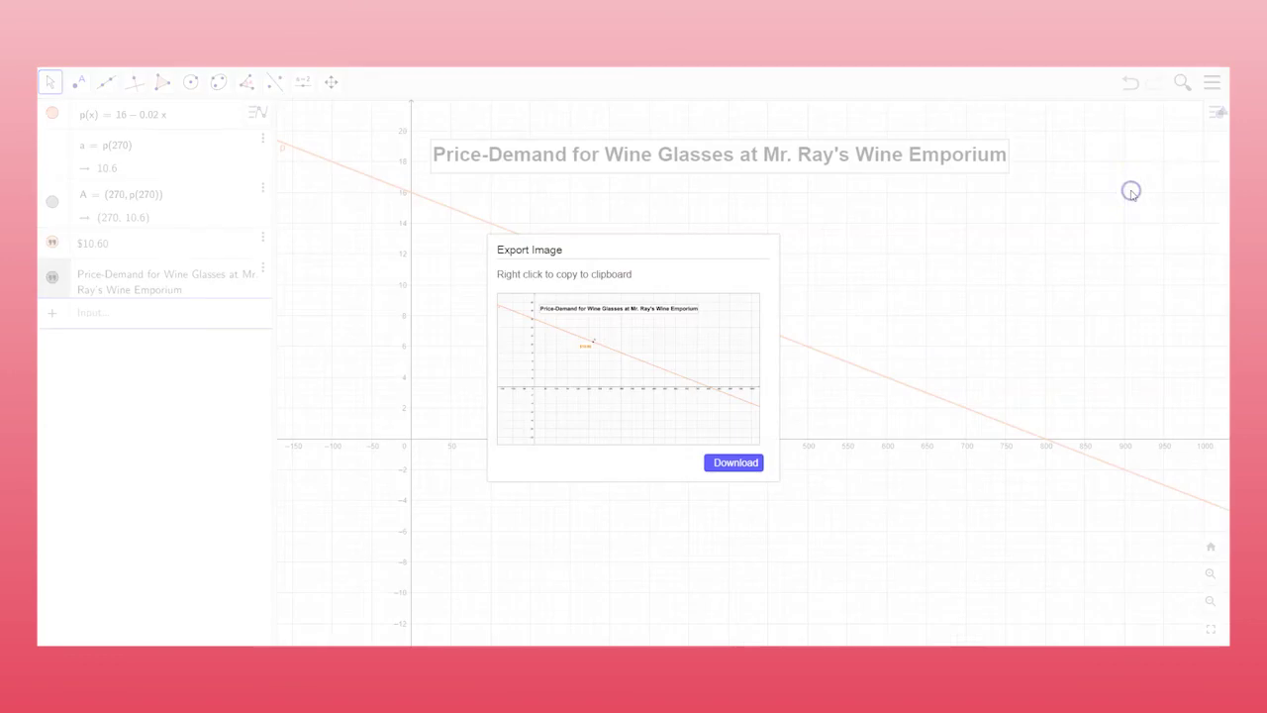
right_click(684, 350)
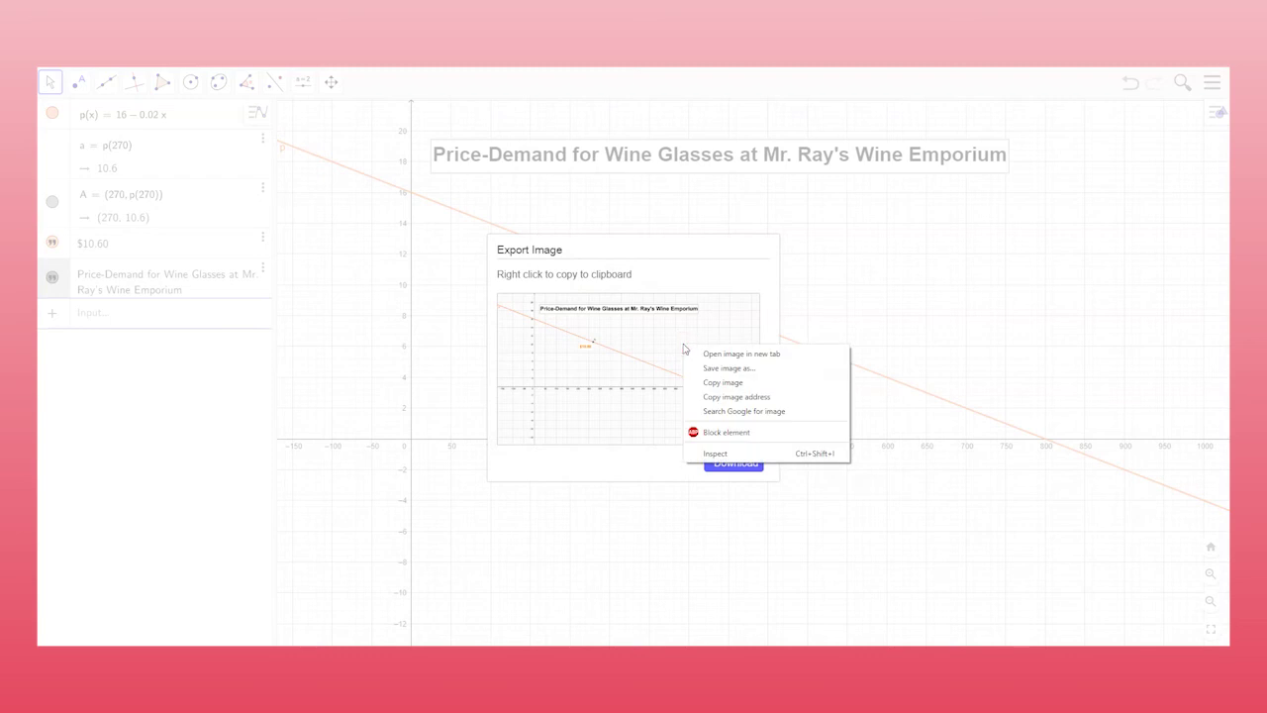
left_click(730, 384)
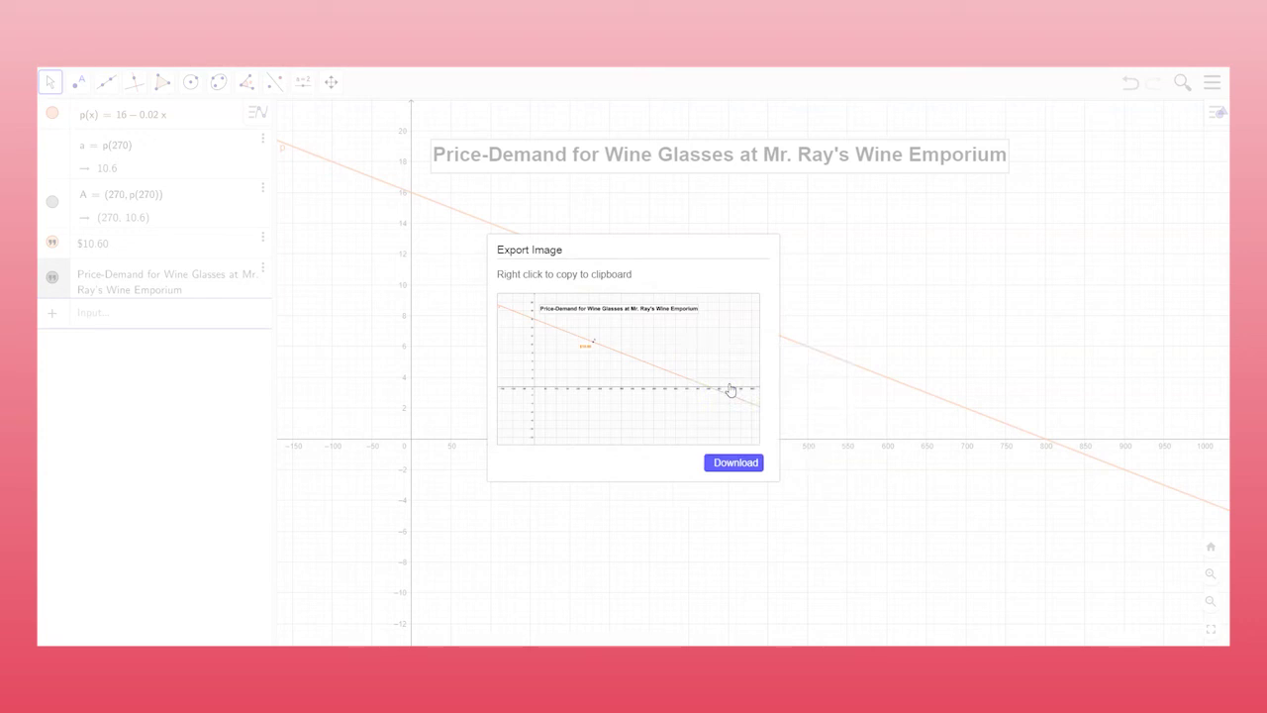
left_click(729, 382)
left_click(721, 365)
Step: Download the exported graph image as a PNG file
left_click(741, 464)
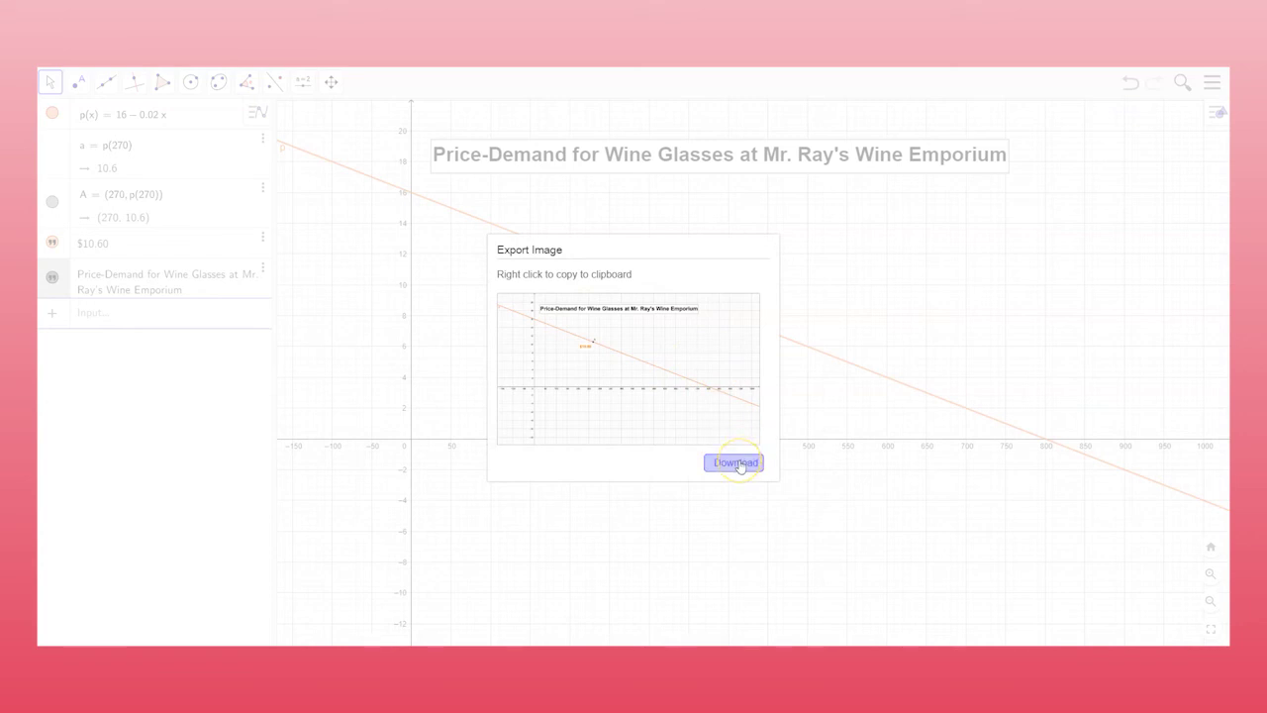
left_click(740, 463)
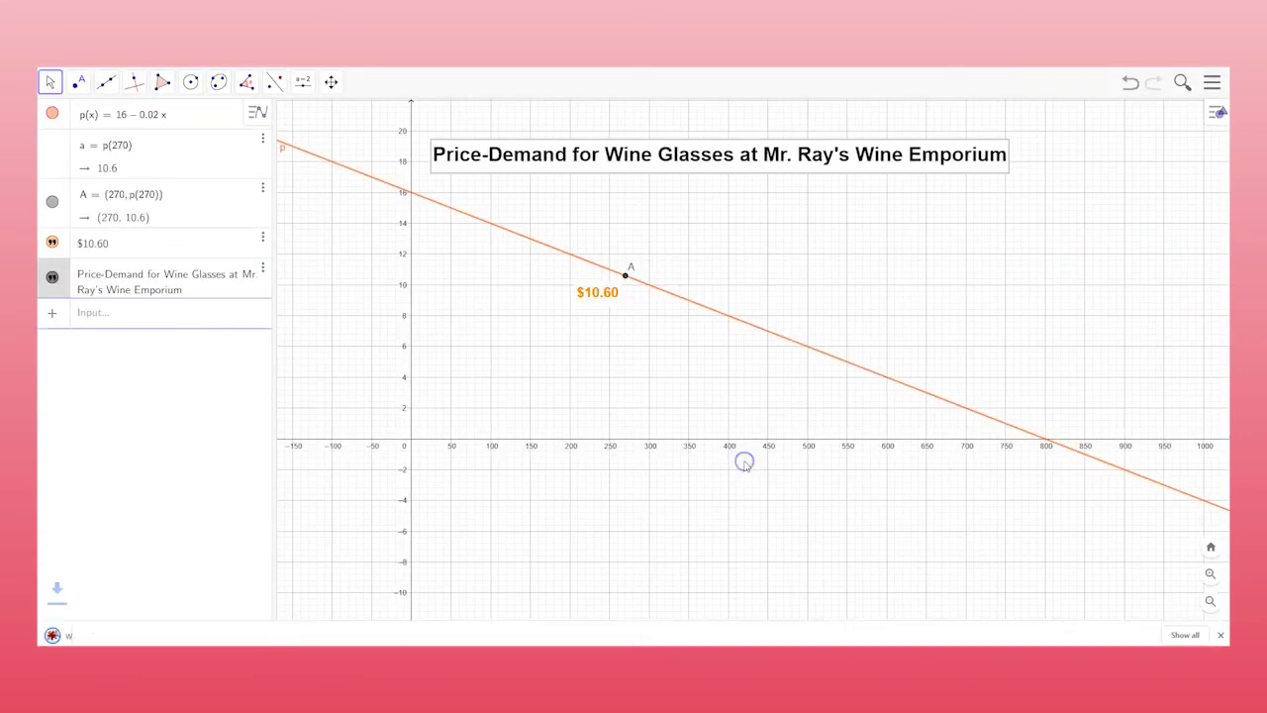
left_click(403, 533)
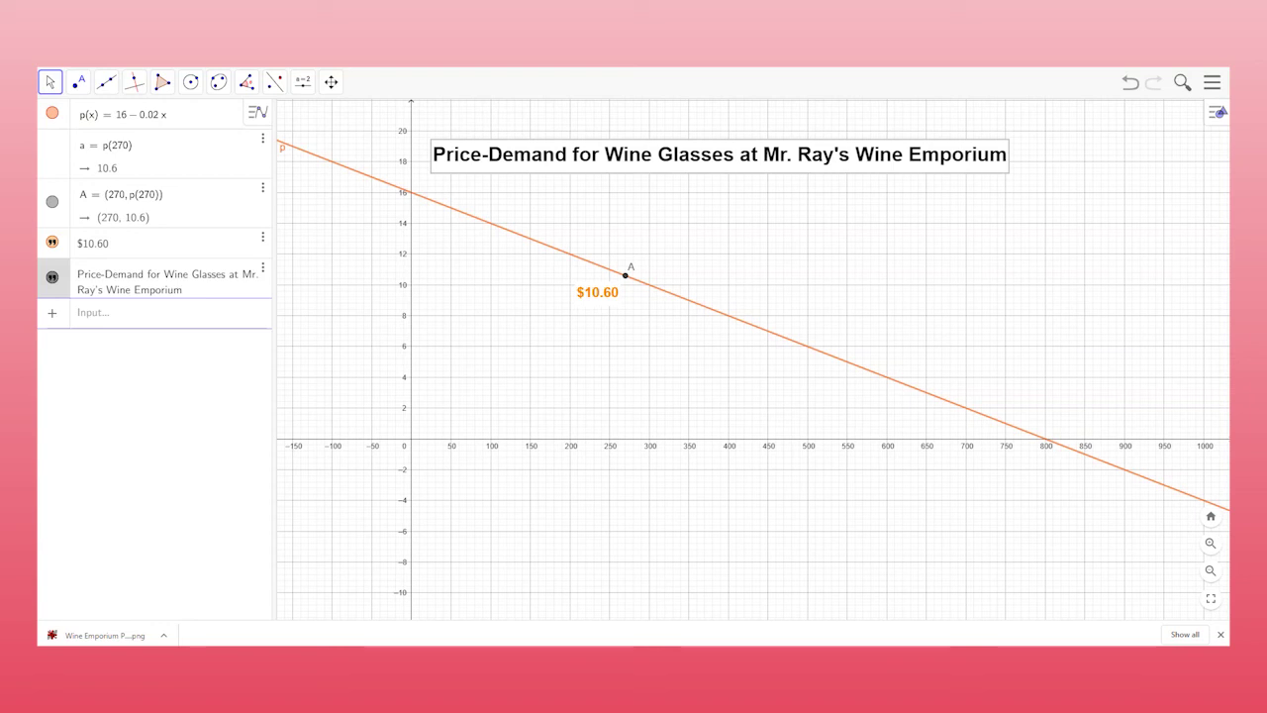
Step: Start a new blank GeoGebra graph file
left_click(1212, 82)
left_click(1096, 130)
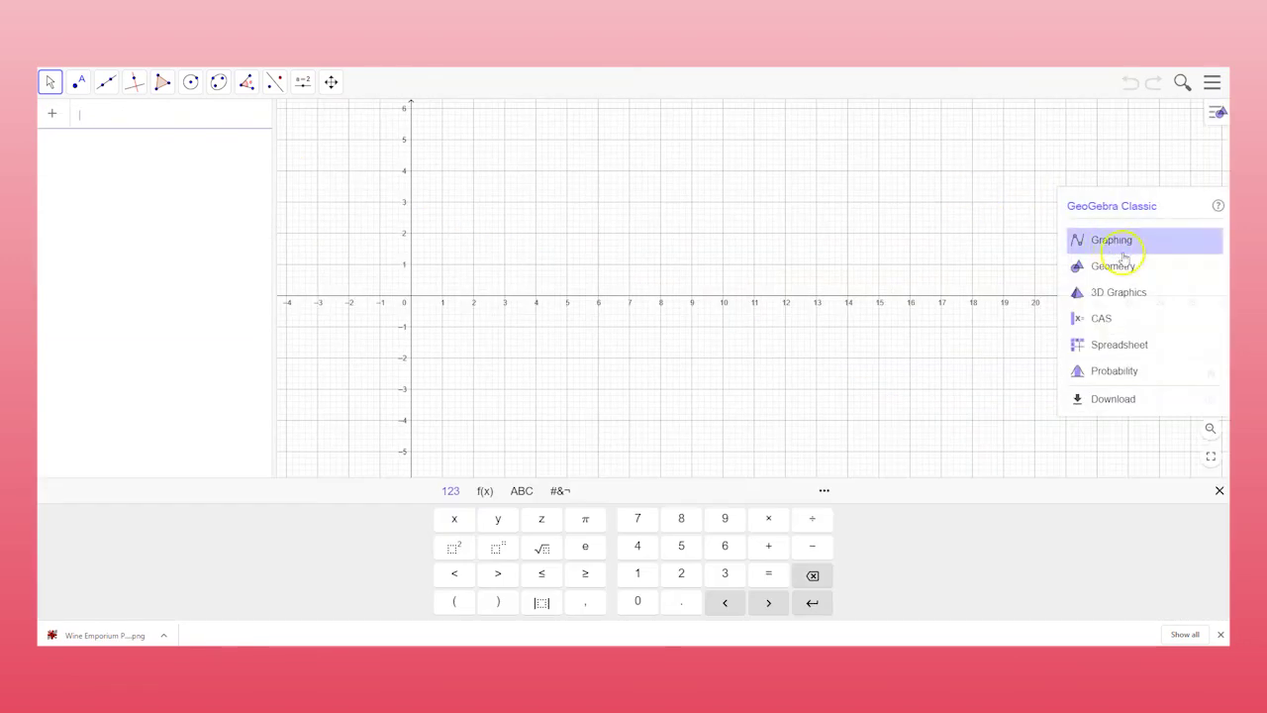
left_click(546, 255)
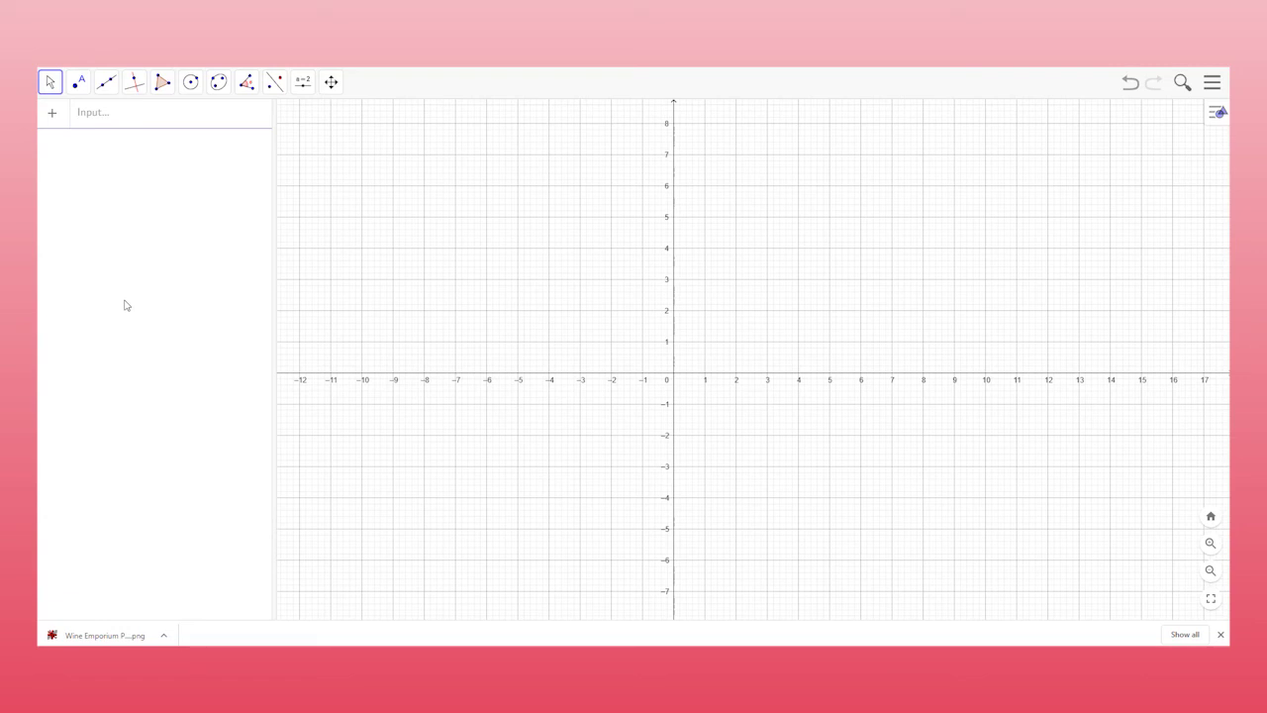
Step: Define price p(x) = 16 − 0.02x and revenue R(x) = x·p(x)
left_click(93, 113)
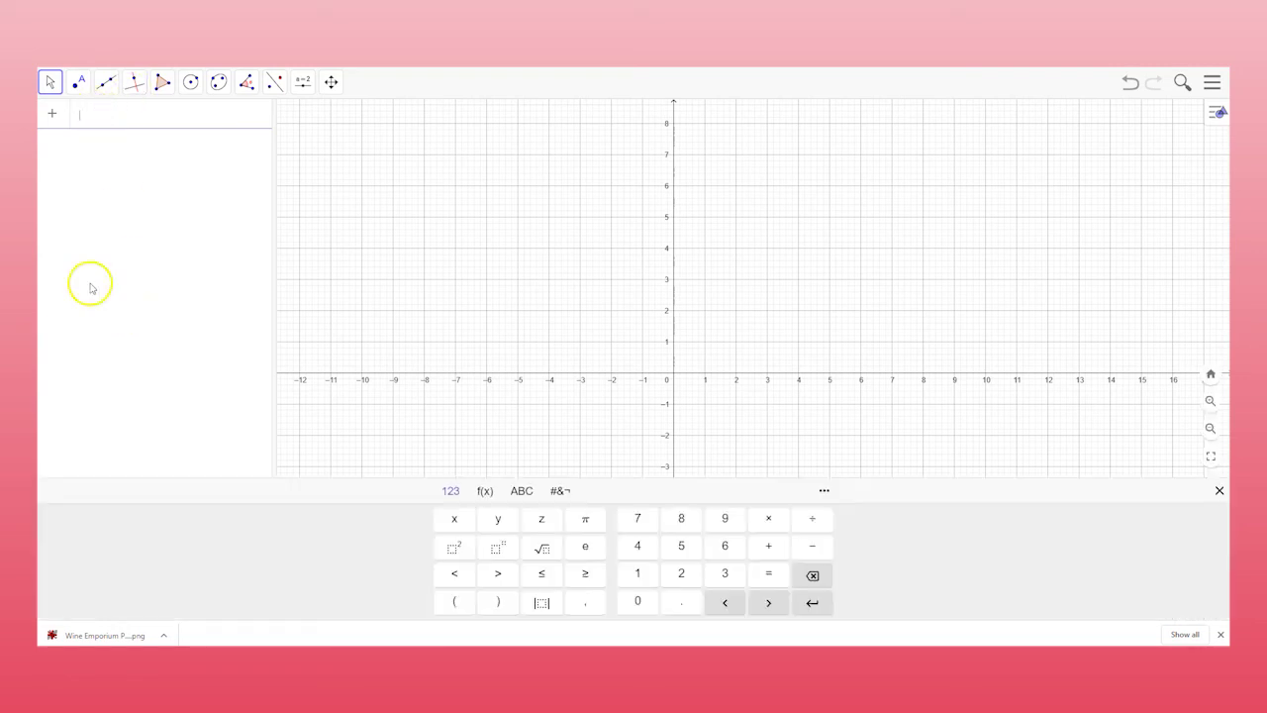
type("p(x)")
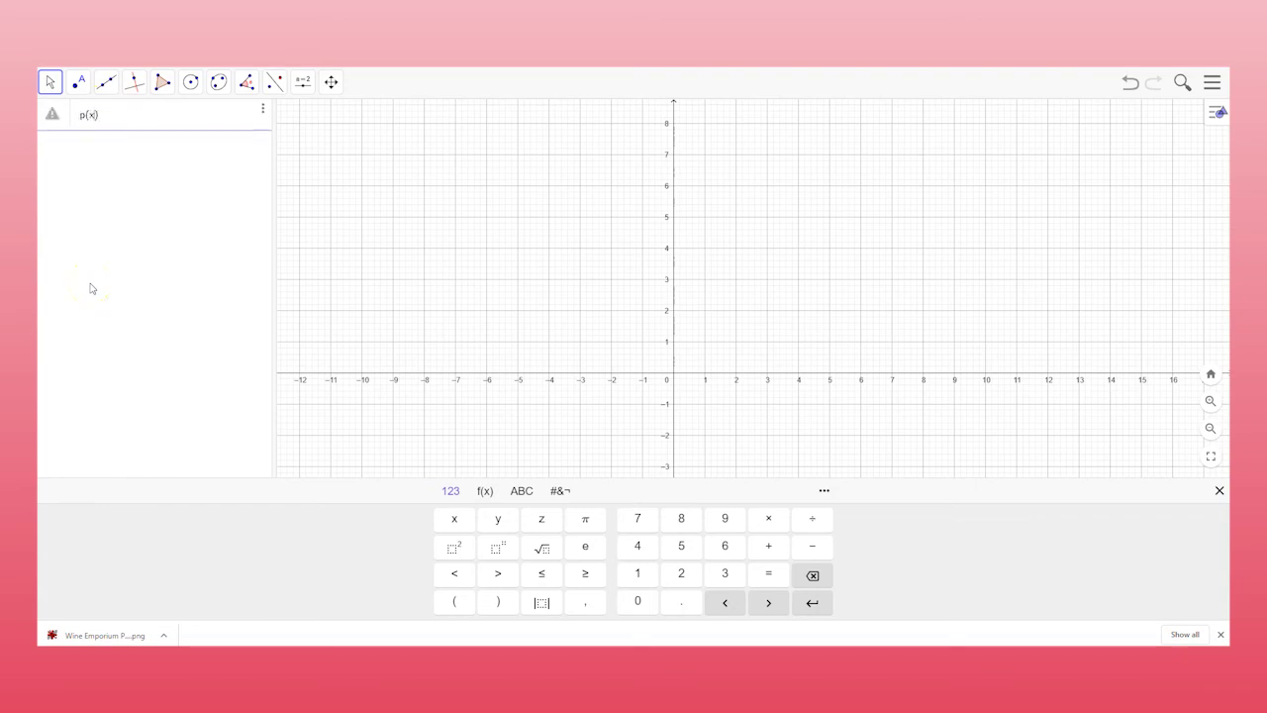
type("=16-0.02x")
key("Return")
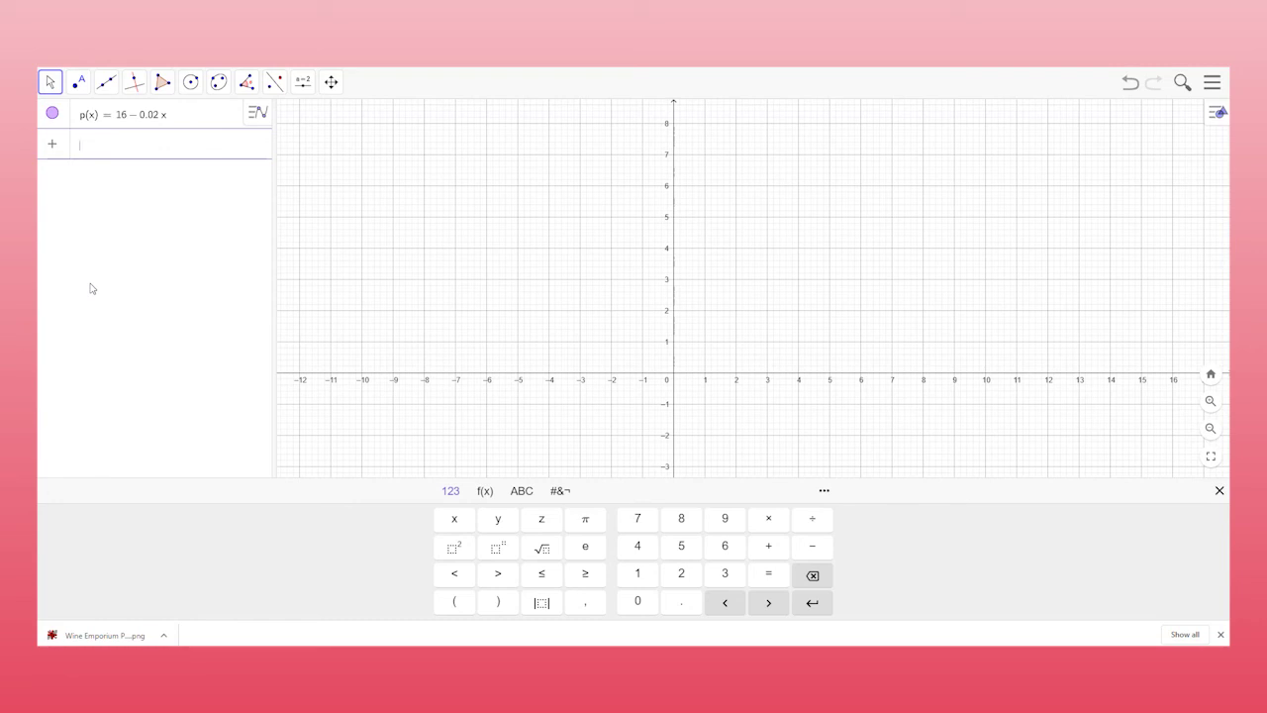
type("R(x)=x")
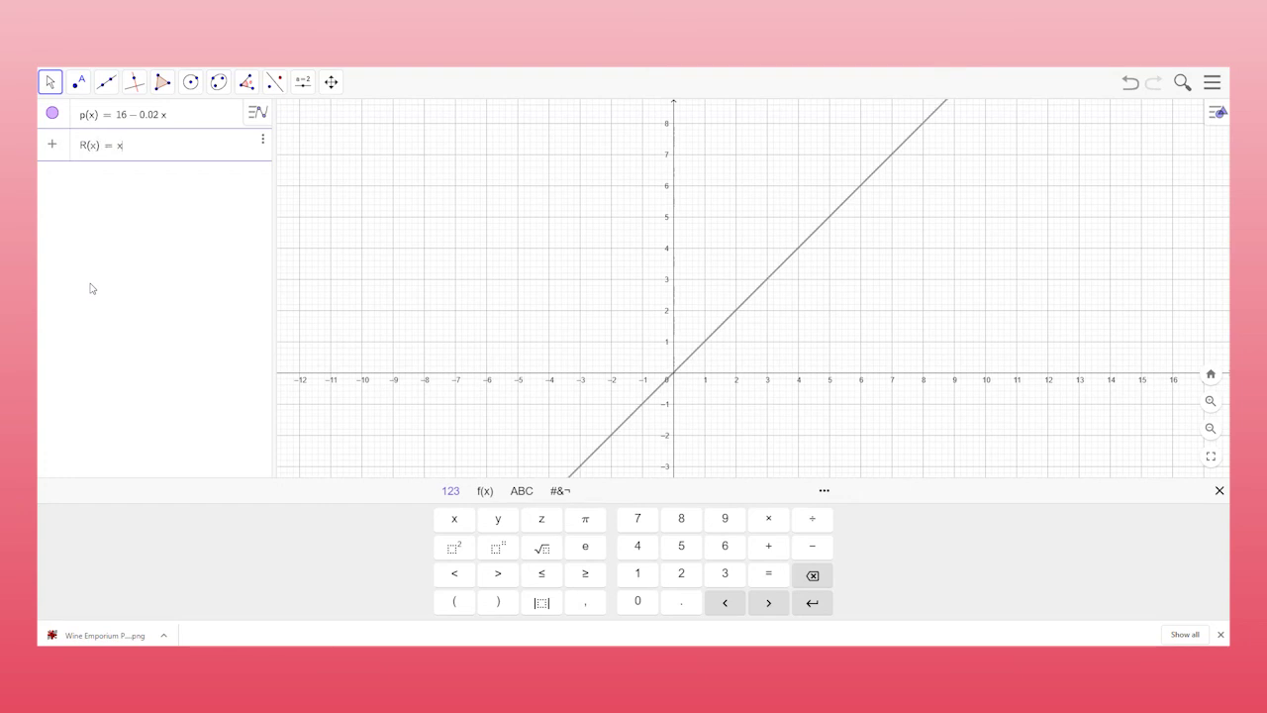
type("*")
type("p(x)")
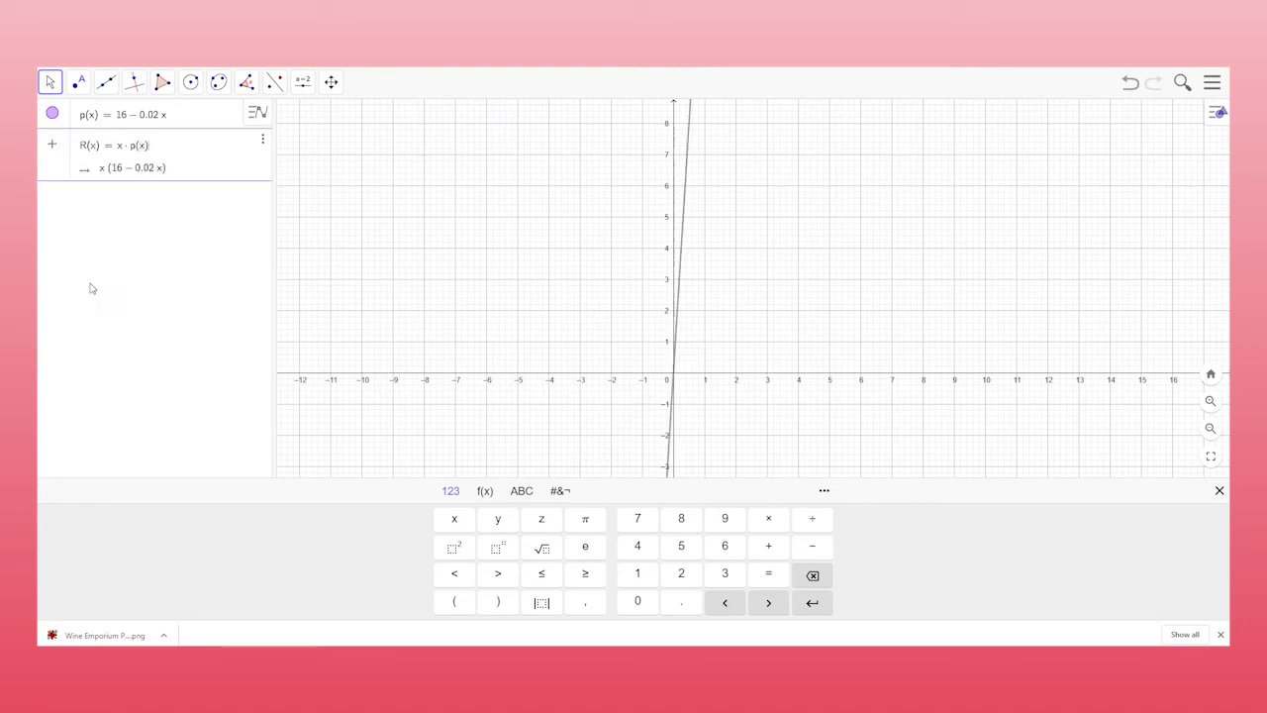
key("Return")
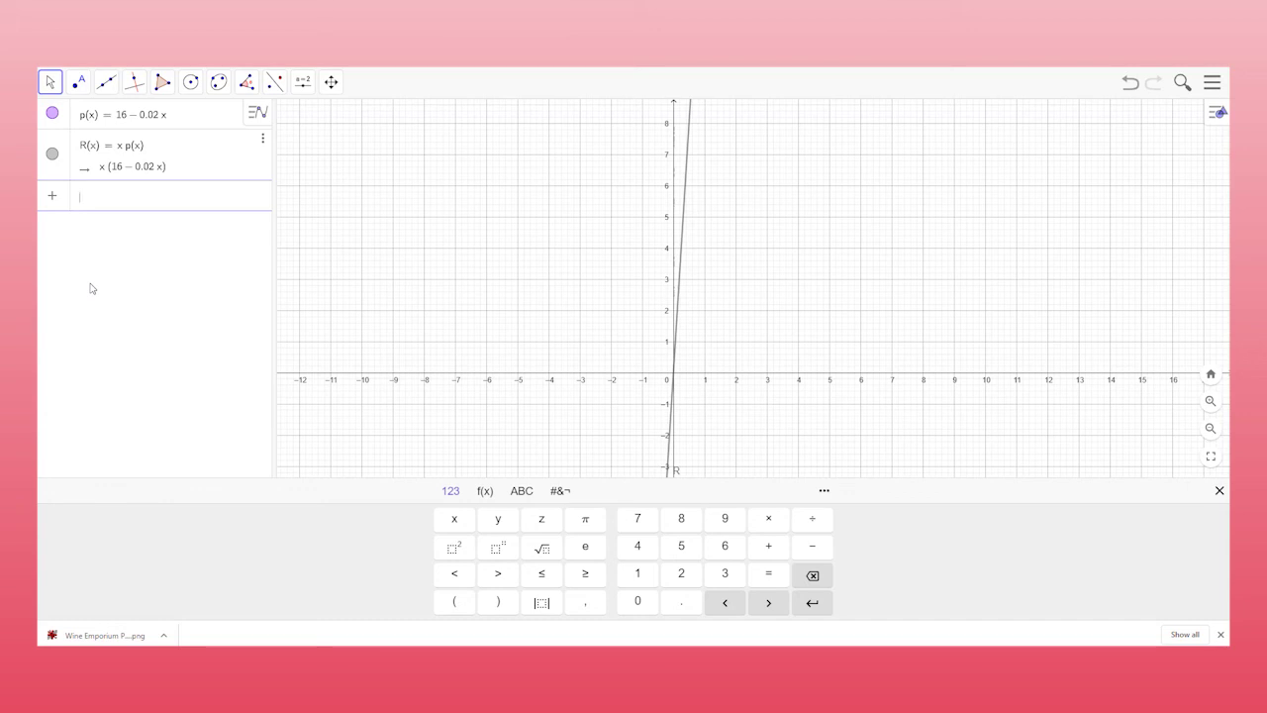
Step: Define cost C(x) = 1200 + 3.6x and profit Pr(x) = R(x) − C(x)
type("C(x) = 1200 + 3.6x")
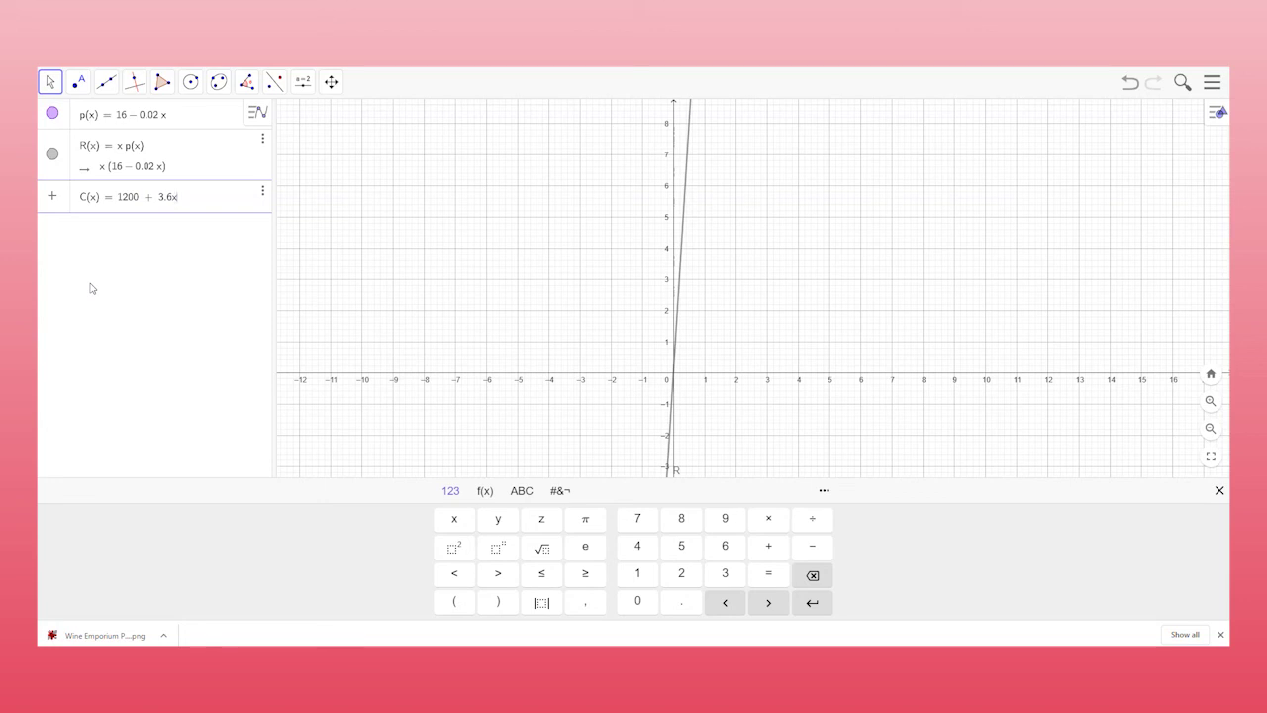
key("Return")
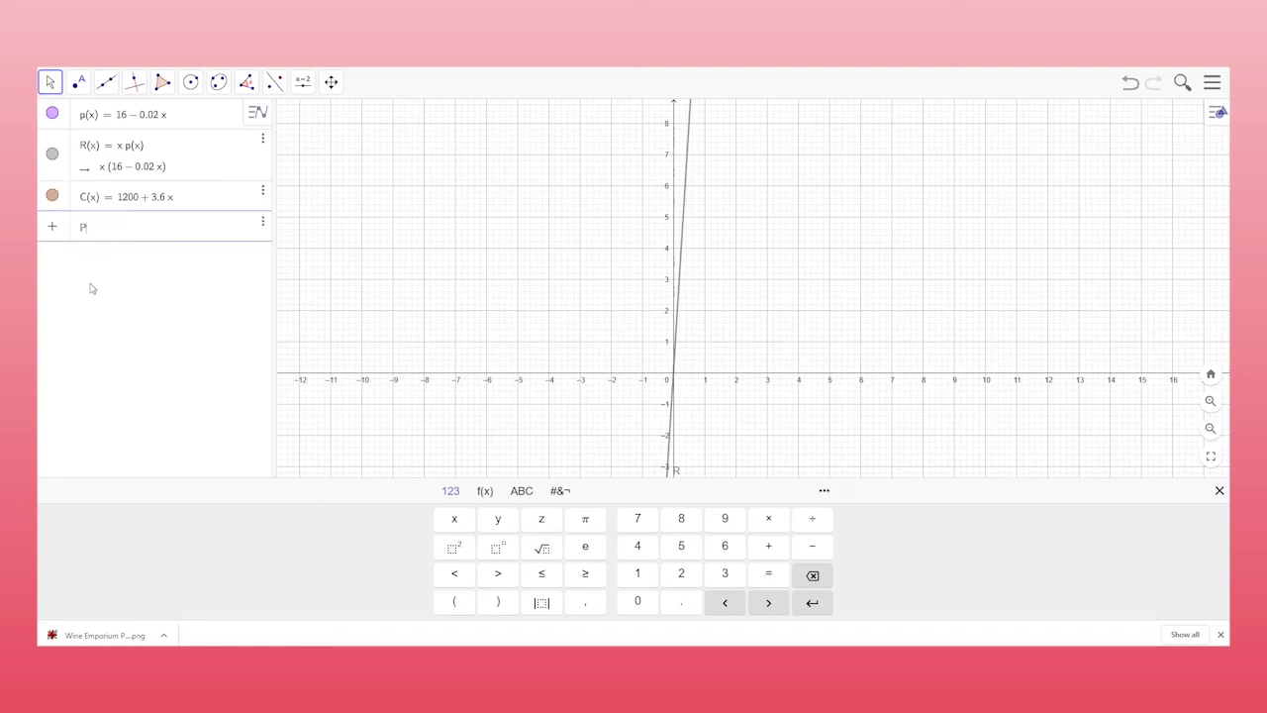
type("Pr(x) =")
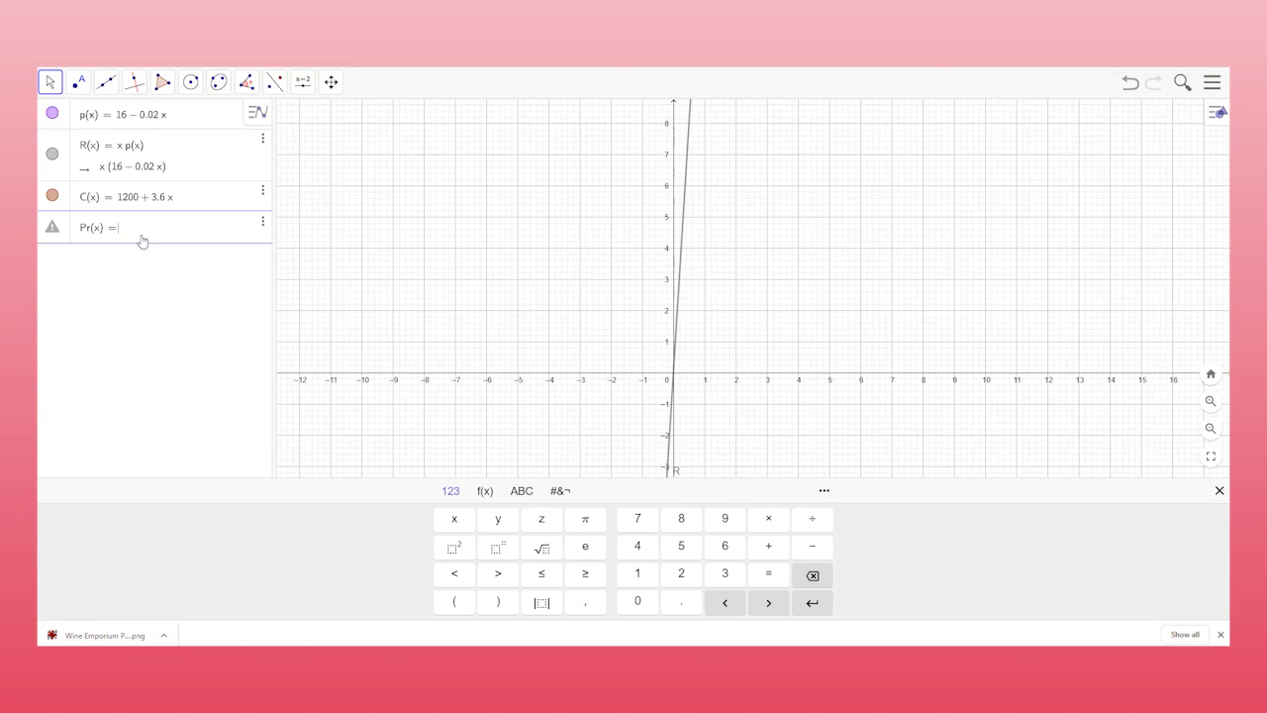
type("R(x)-")
type("C(x)")
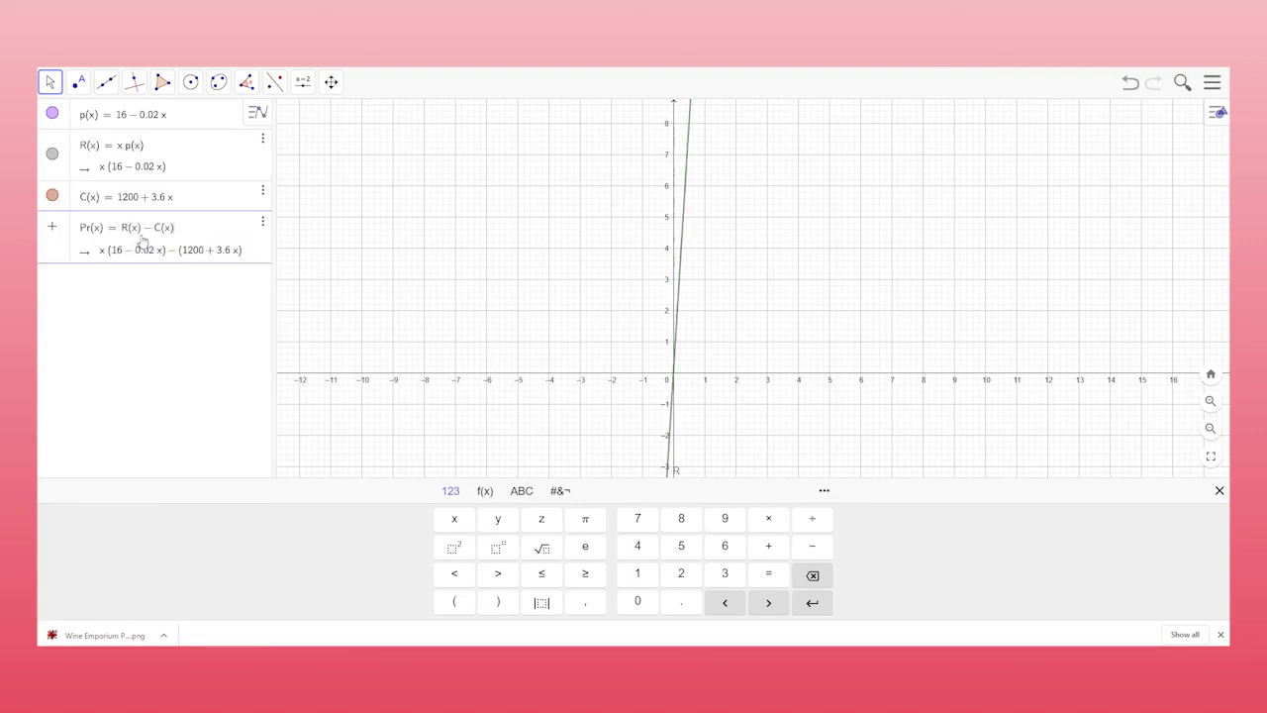
key("Return")
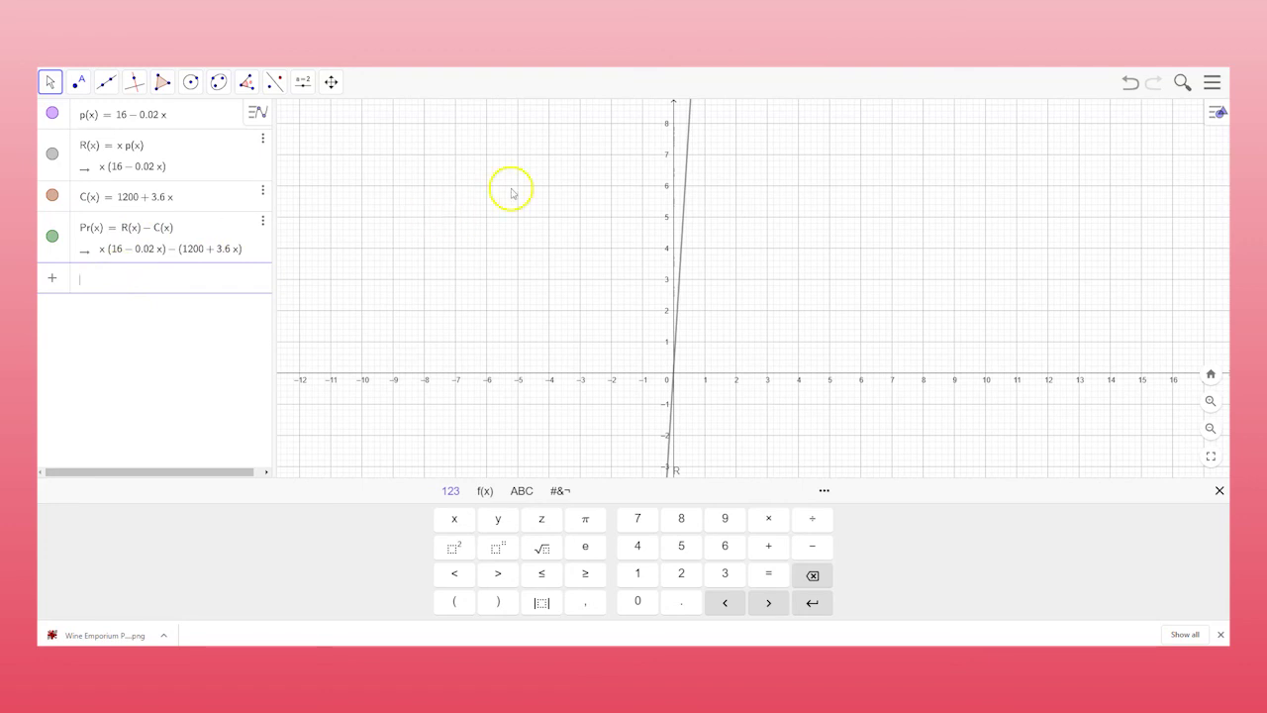
Step: Widen the x-axis to about -150 to 1050, with the origin panned left
left_click(937, 374)
left_click_drag(876, 377, 704, 379)
left_click_drag(948, 373, 711, 391)
left_click(883, 373)
mouse_move(881, 373)
left_mouse_down()
mouse_move(832, 373)
mouse_move(885, 379)
left_mouse_up()
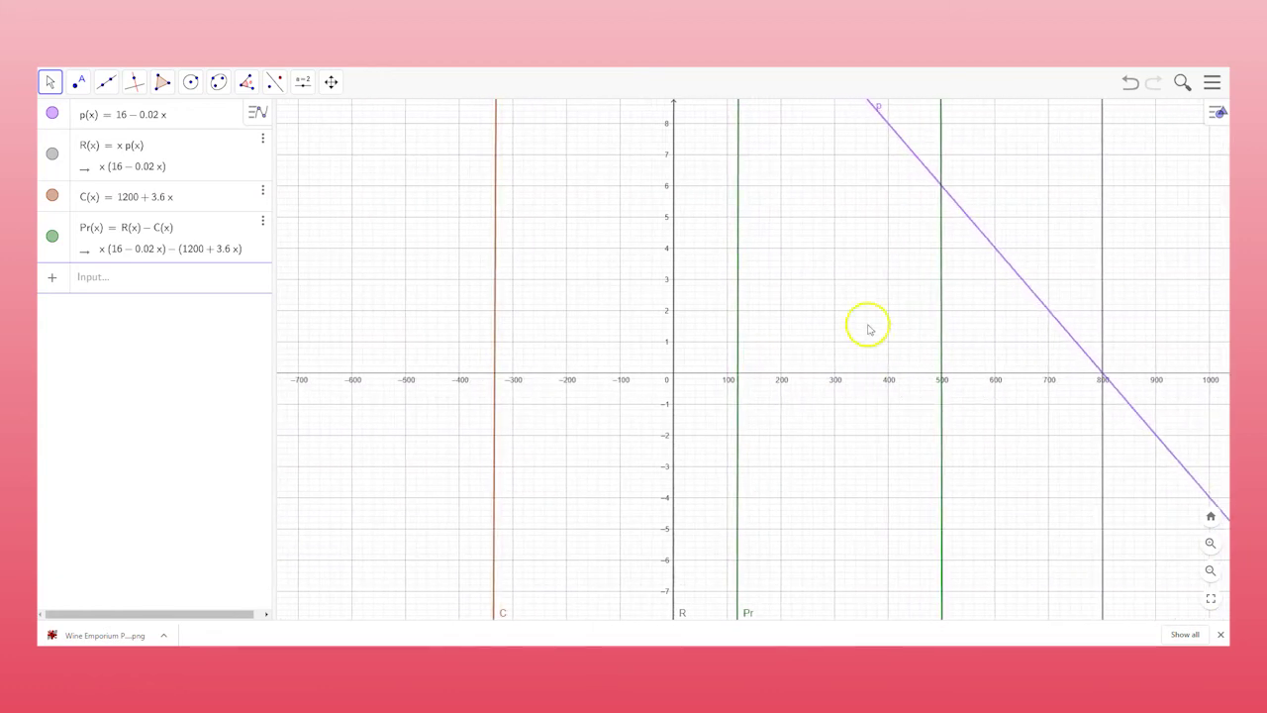
left_click_drag(865, 326, 602, 341)
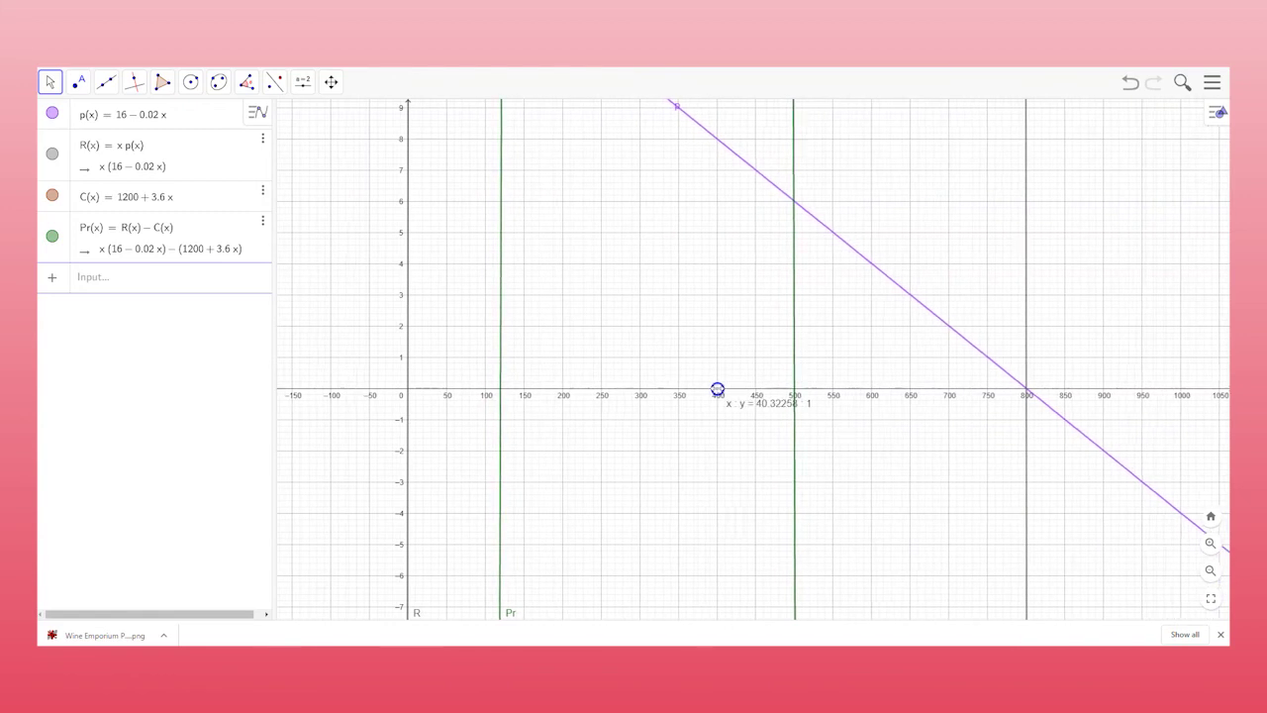
Step: Compress the y-axis to reach about 1200, revealing the profit parabola
left_click_drag(409, 120, 399, 346)
left_click_drag(410, 119, 405, 342)
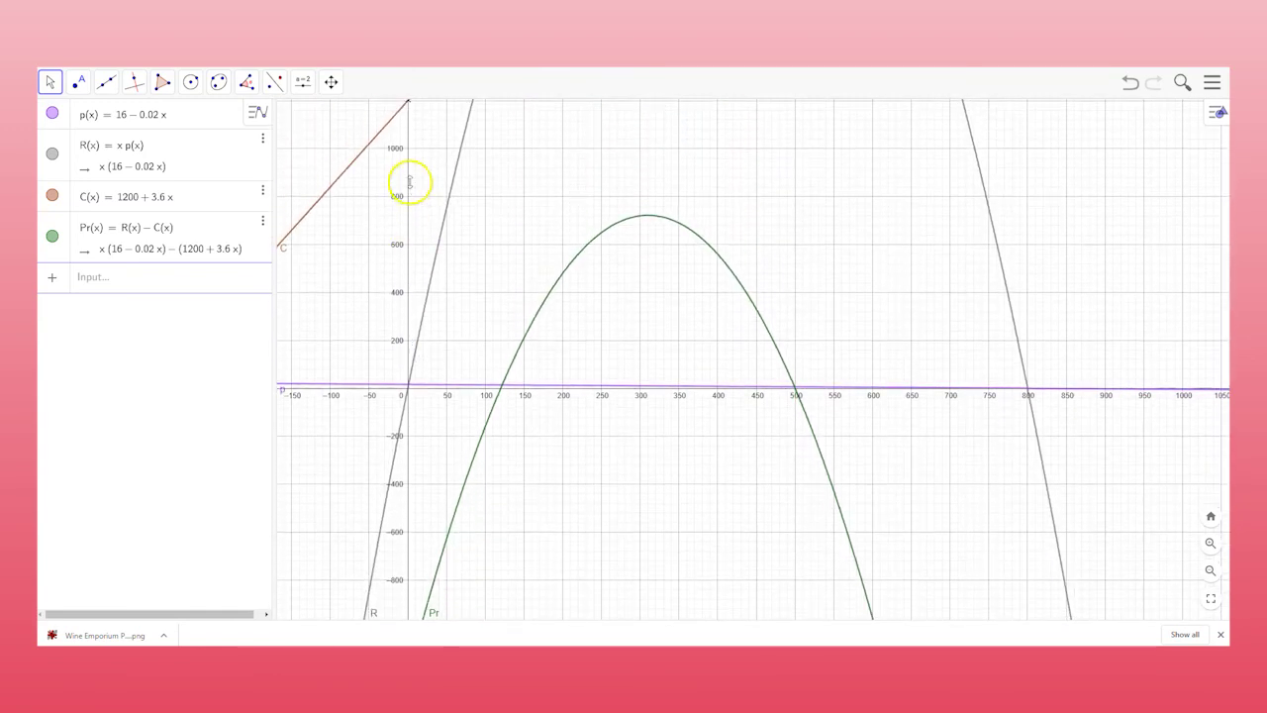
left_click_drag(405, 181, 405, 212)
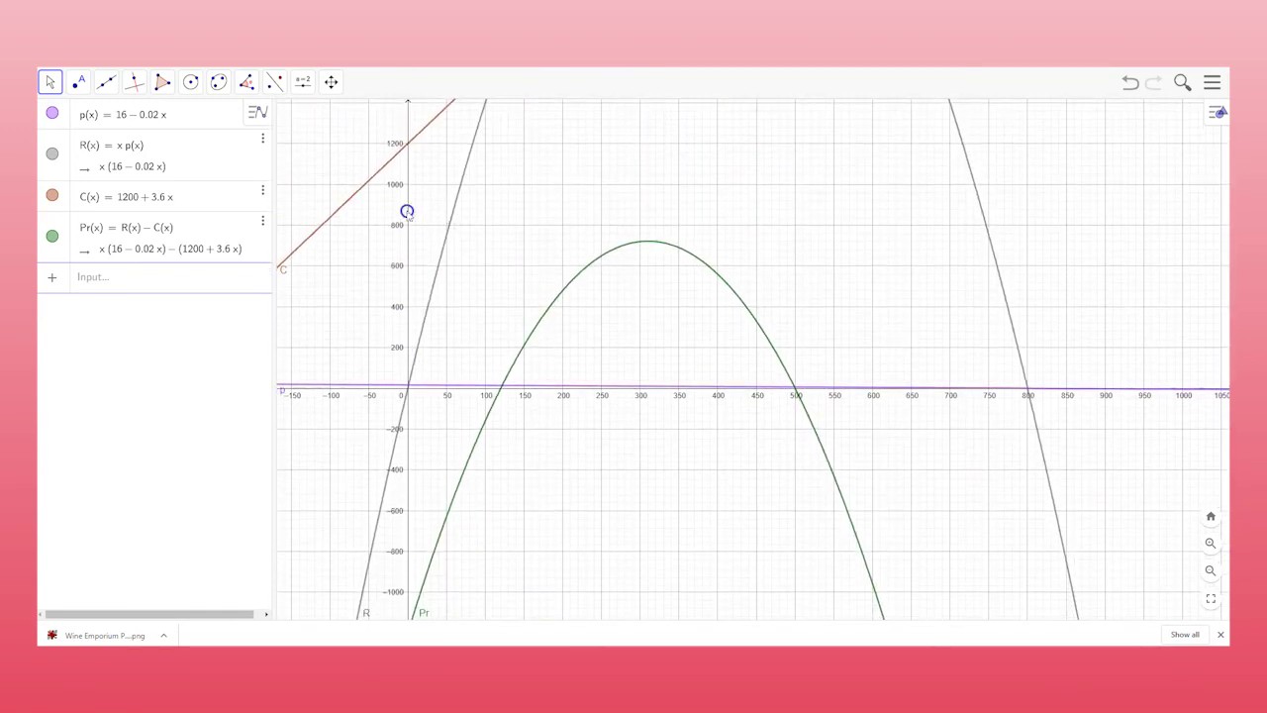
Step: Hide price line p, rescale the y-axis to about ±4000, and close the download bar
left_click(53, 115)
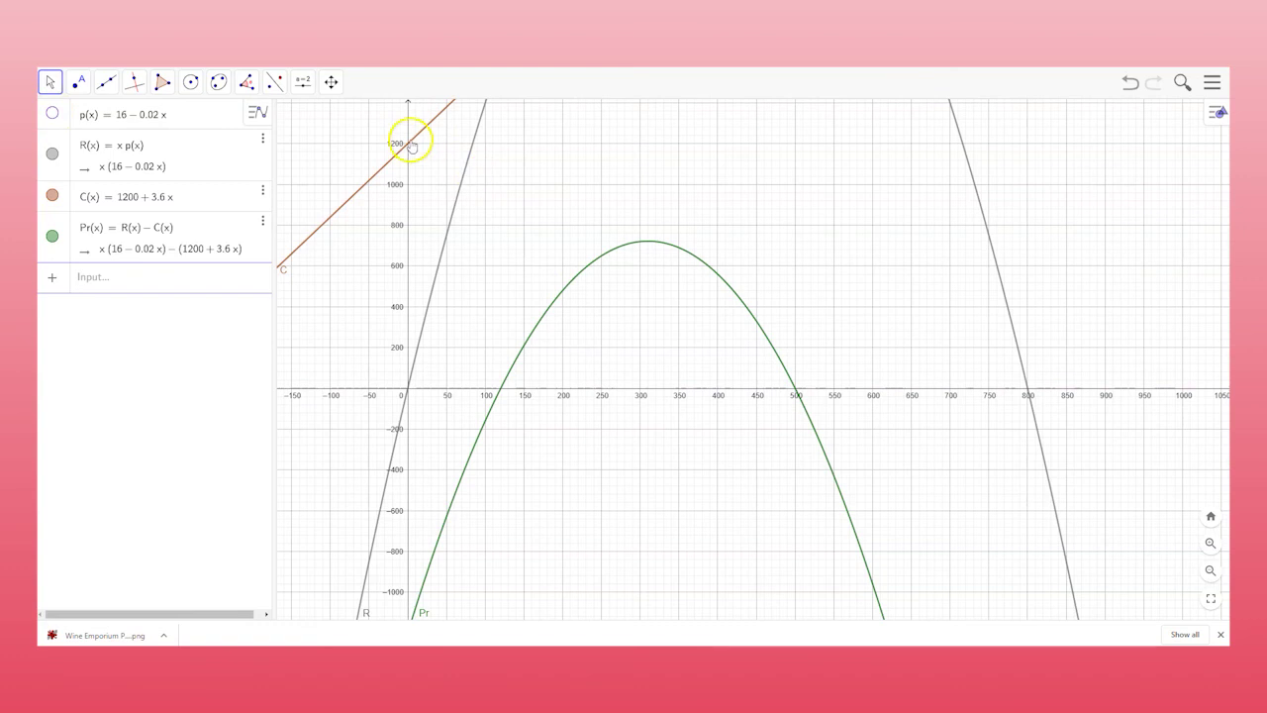
left_click_drag(407, 119, 394, 313)
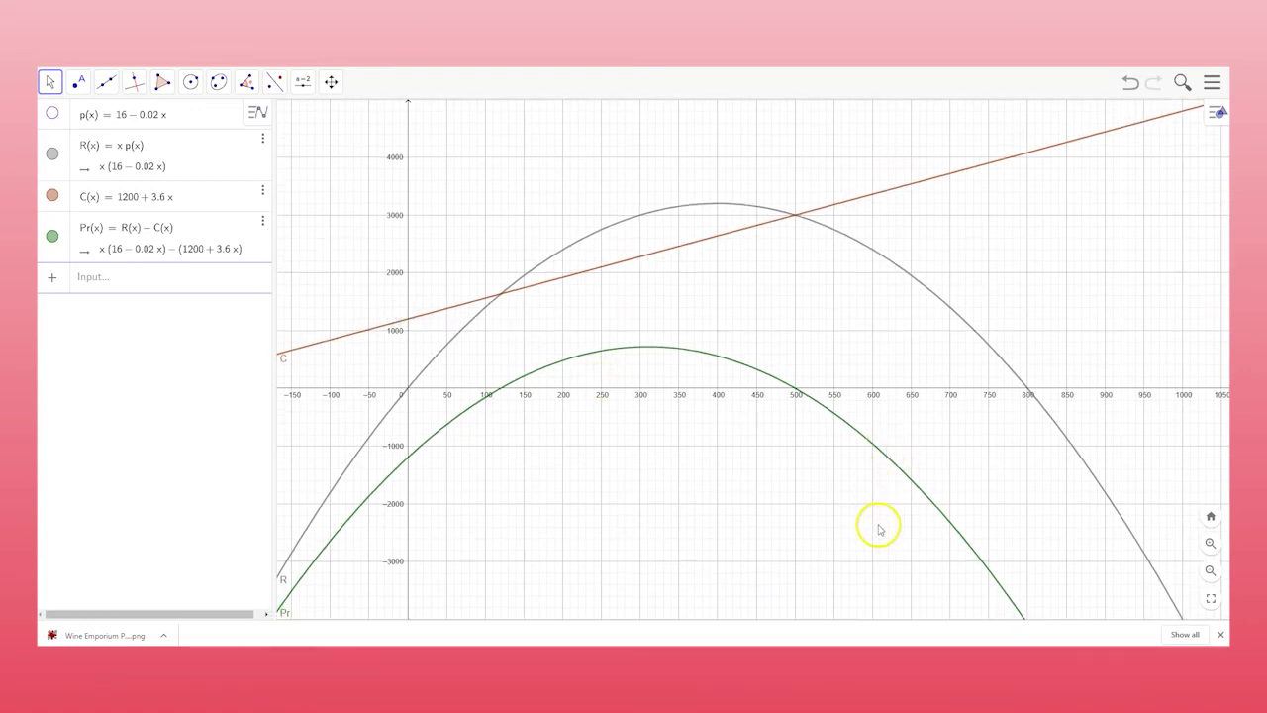
left_click(1220, 634)
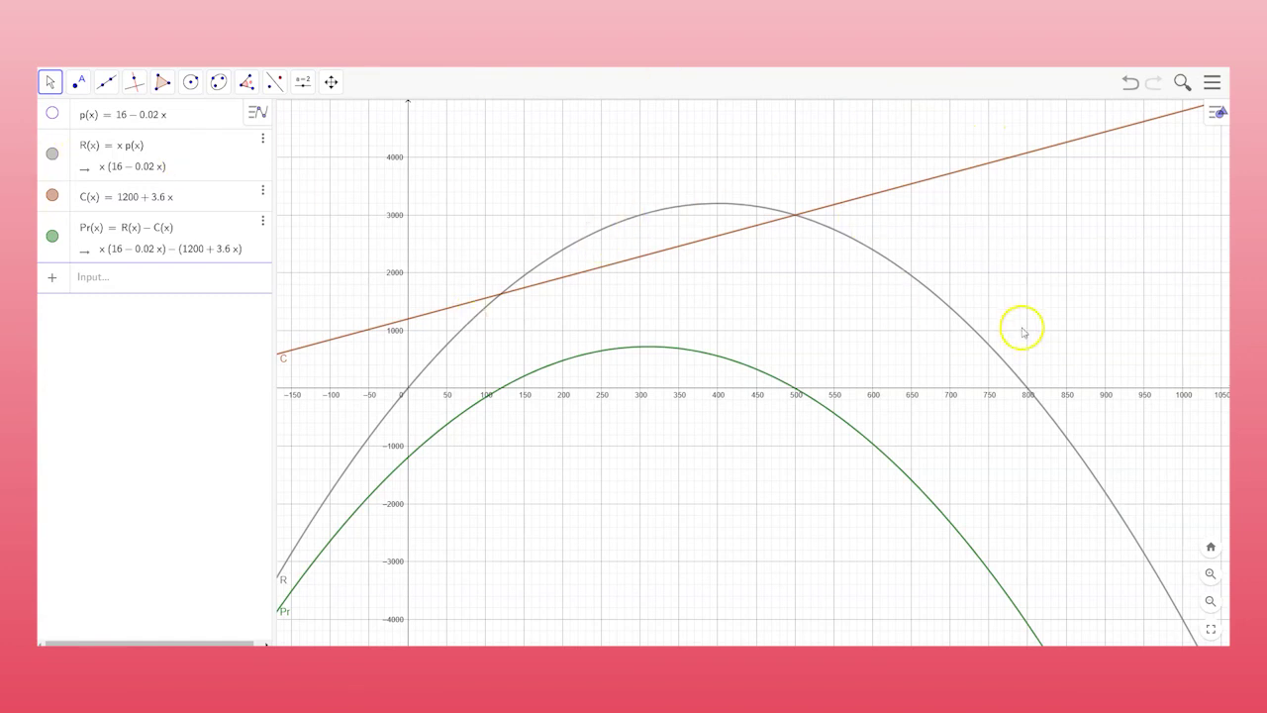
Step: Change the revenue curve R's colour from grey to magenta in its settings
left_click(263, 139)
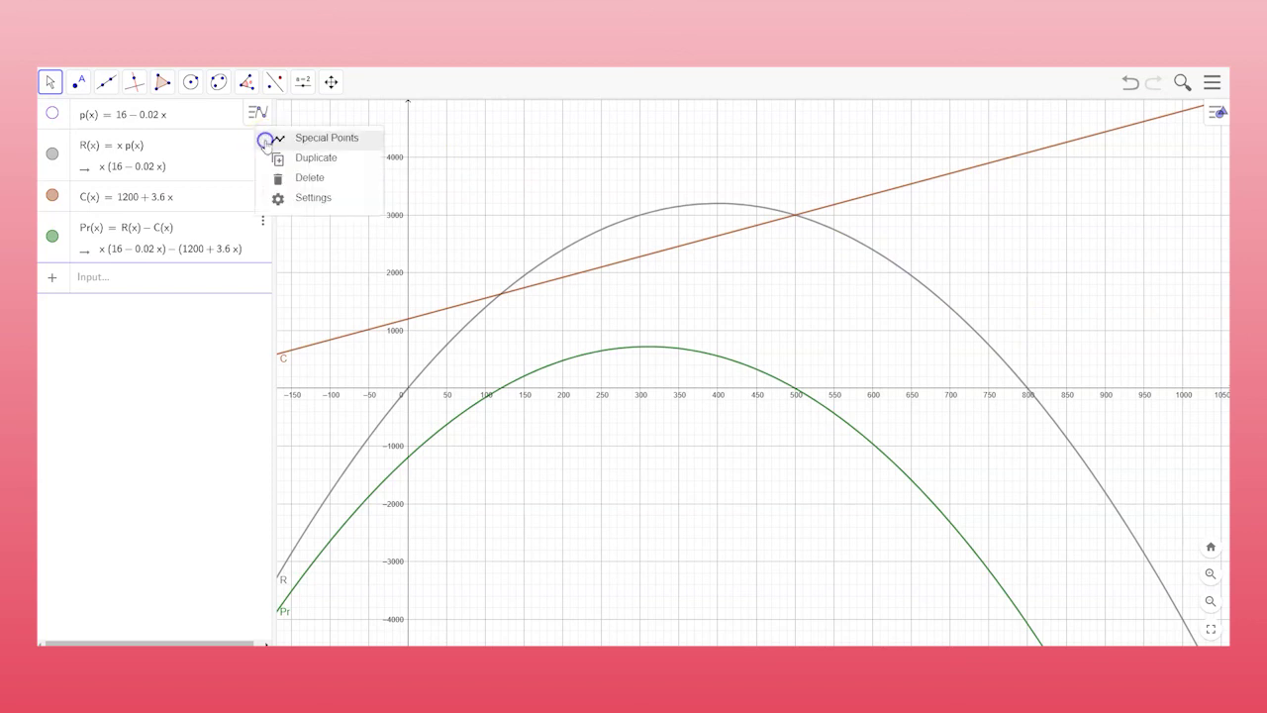
left_click(303, 199)
left_click(1111, 108)
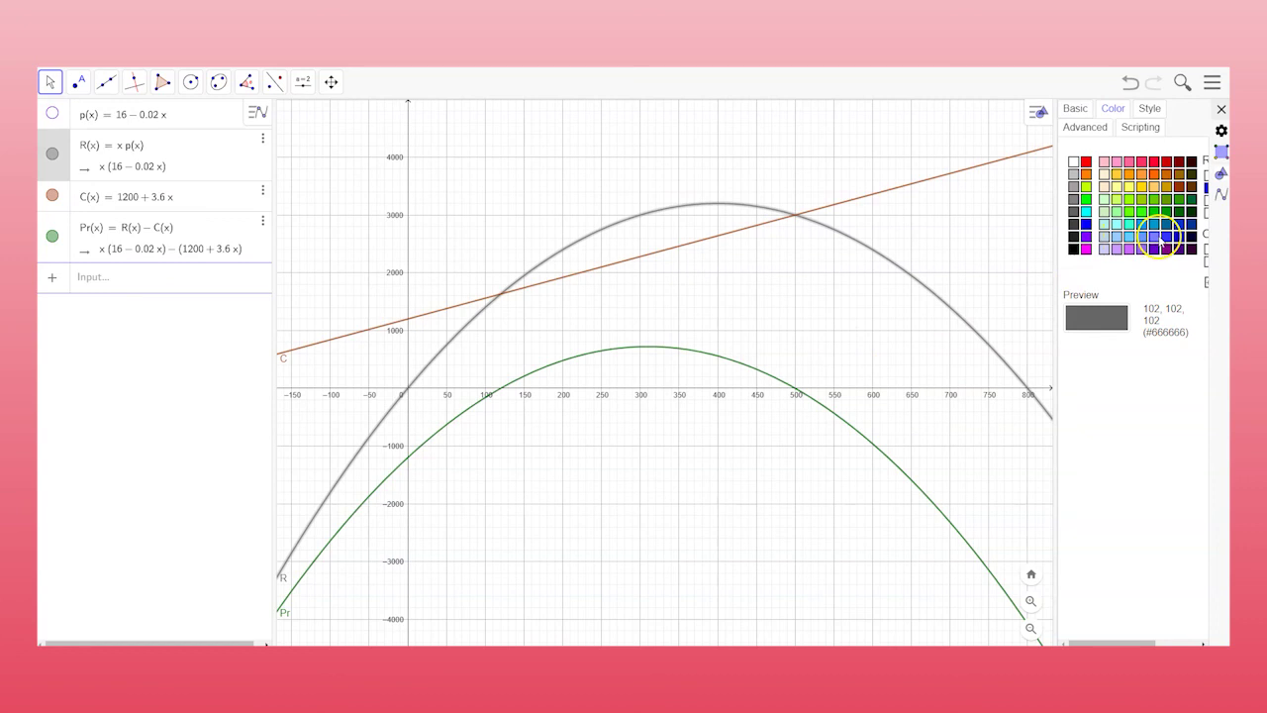
left_click(1086, 249)
left_click(1221, 109)
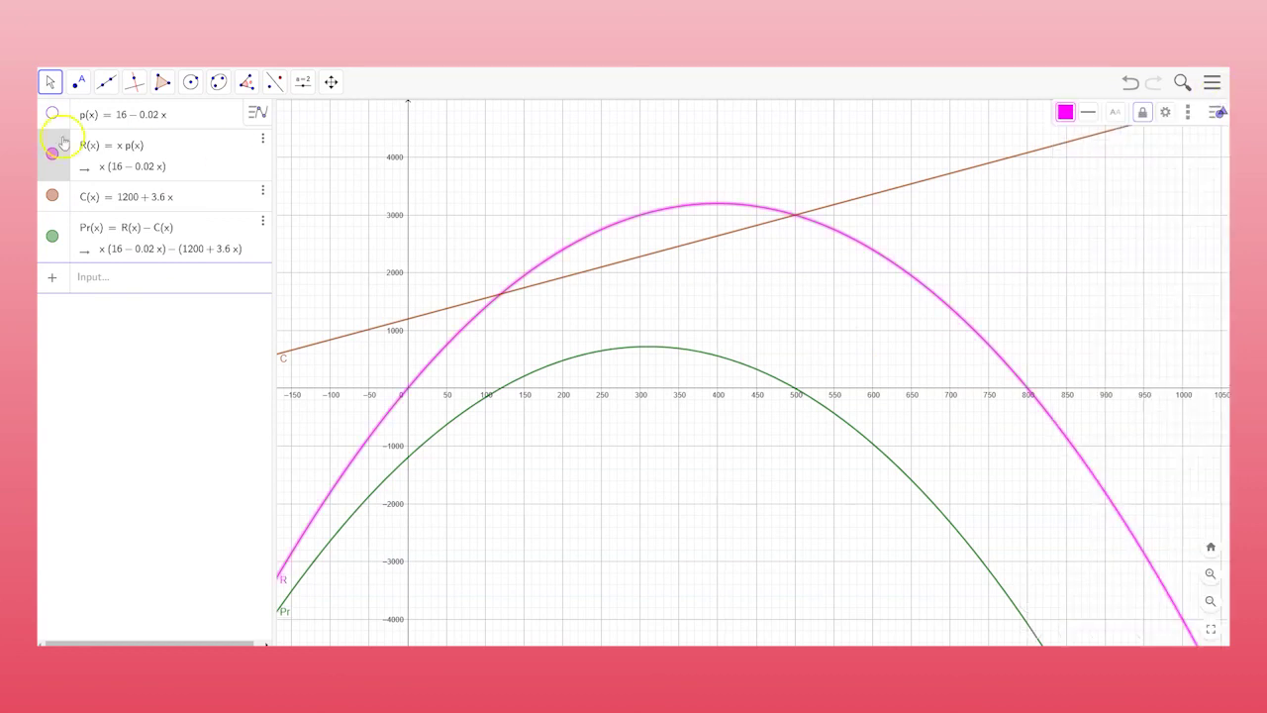
left_click(49, 82)
left_click(545, 146)
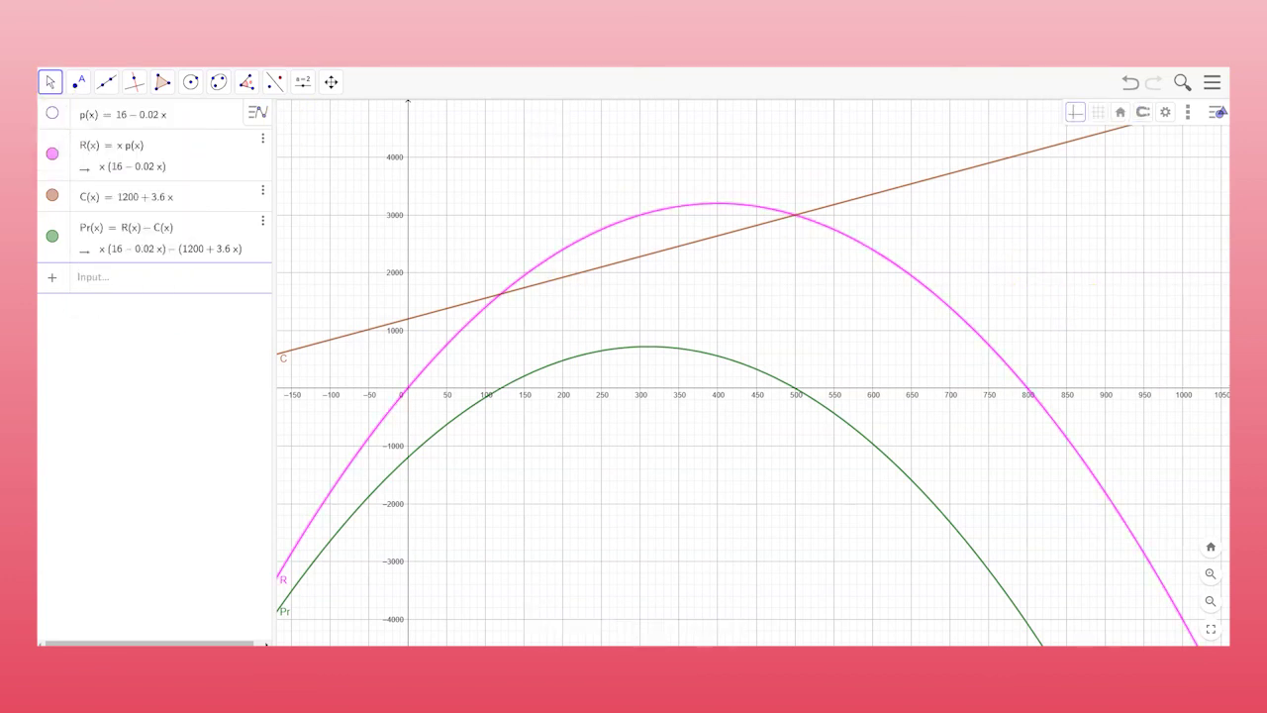
left_click(93, 281)
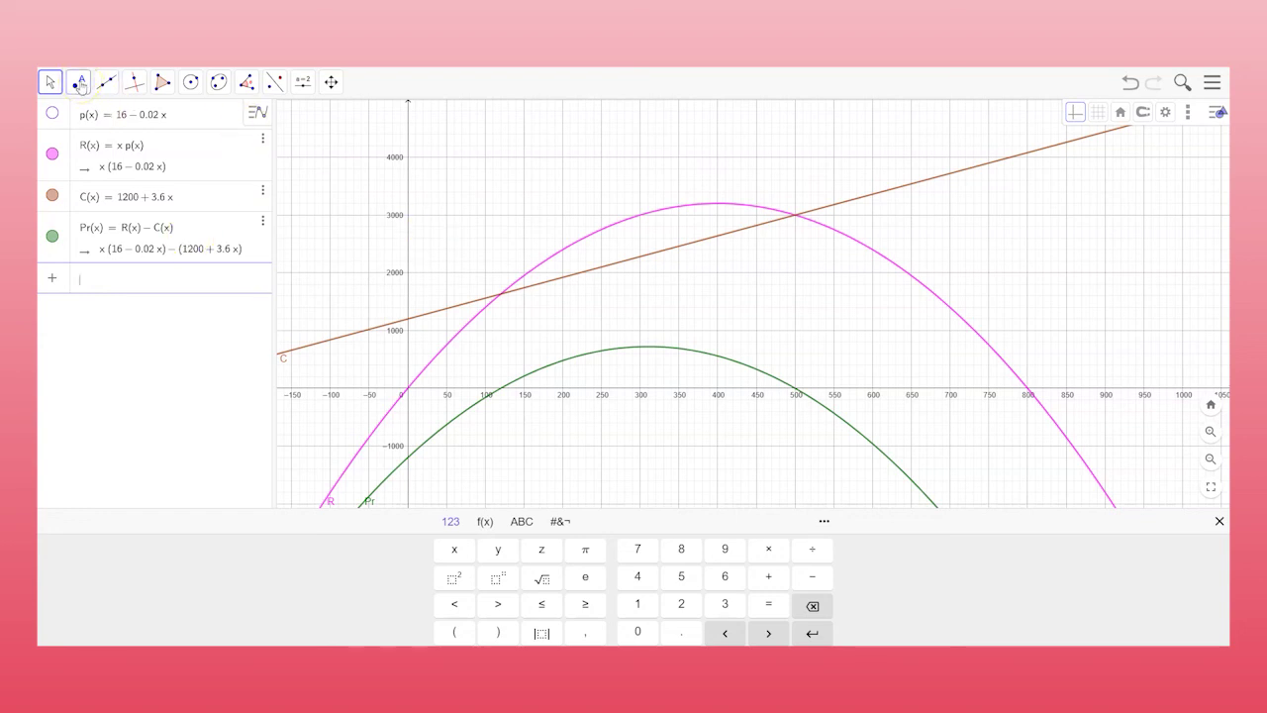
Step: Intersect revenue R with cost C, creating A (120, 1632) and B (500, 3000)
left_click(79, 85)
left_click(109, 198)
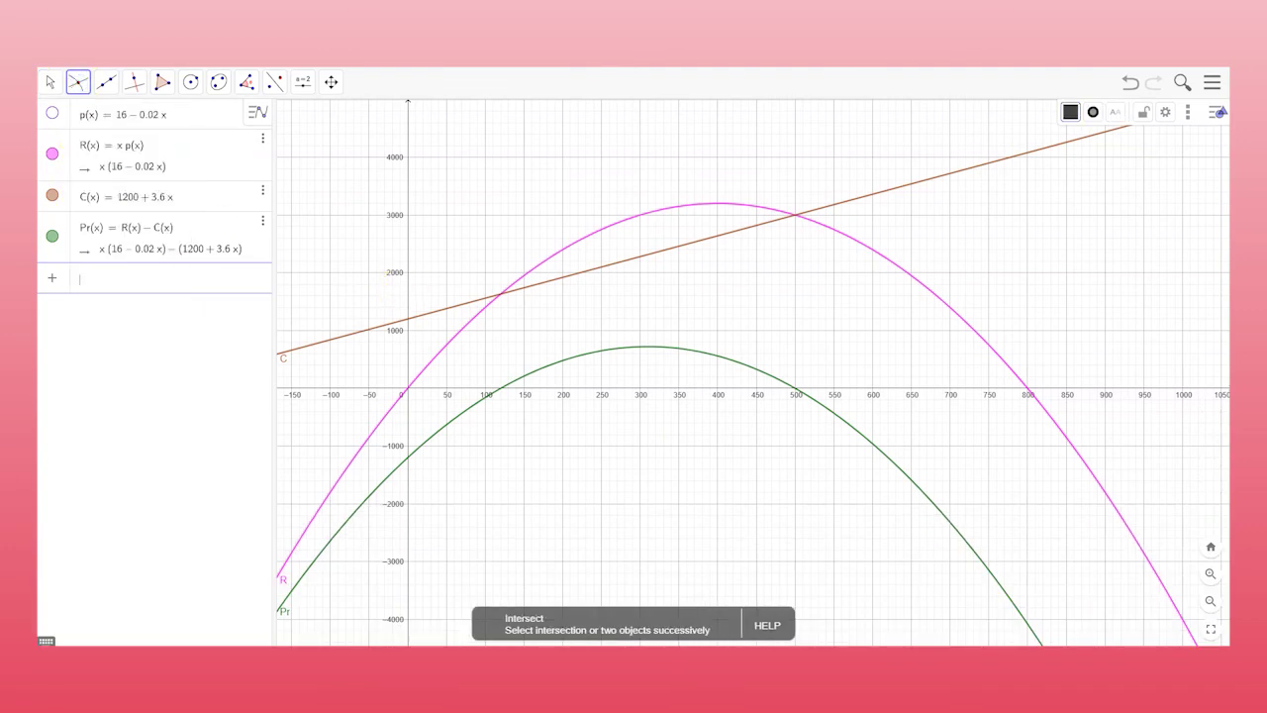
left_click(78, 85)
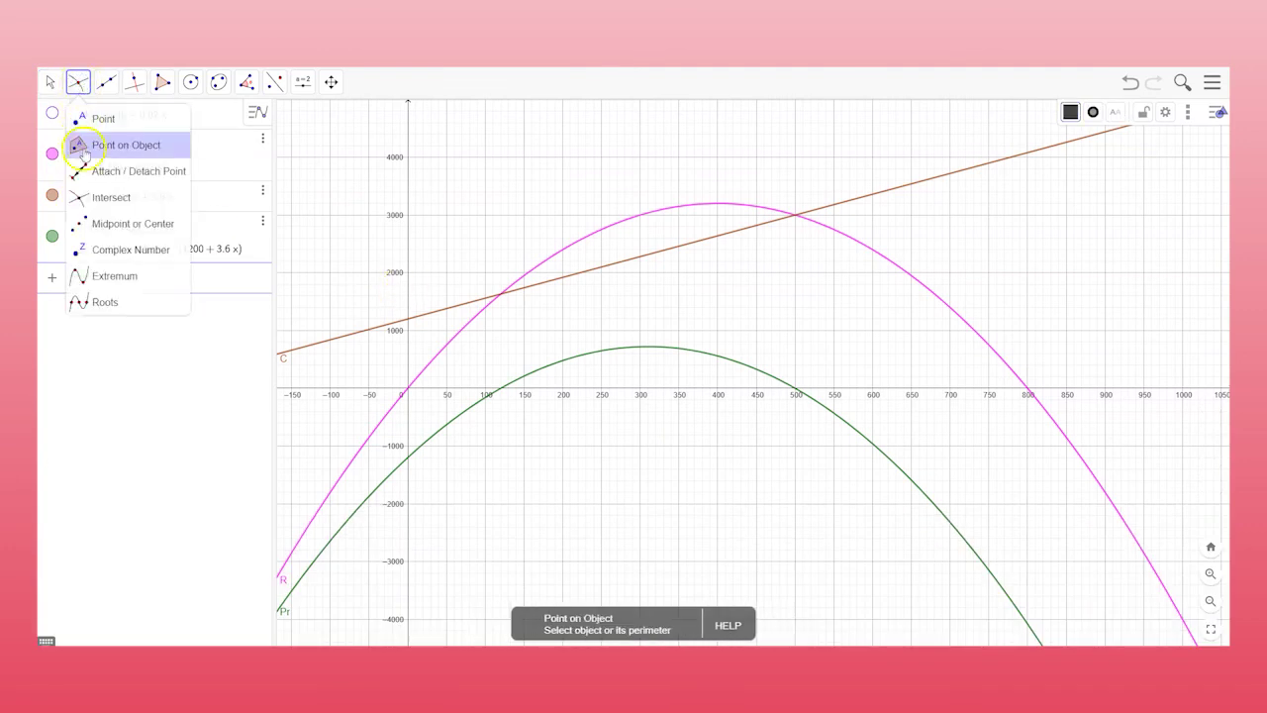
left_click(100, 202)
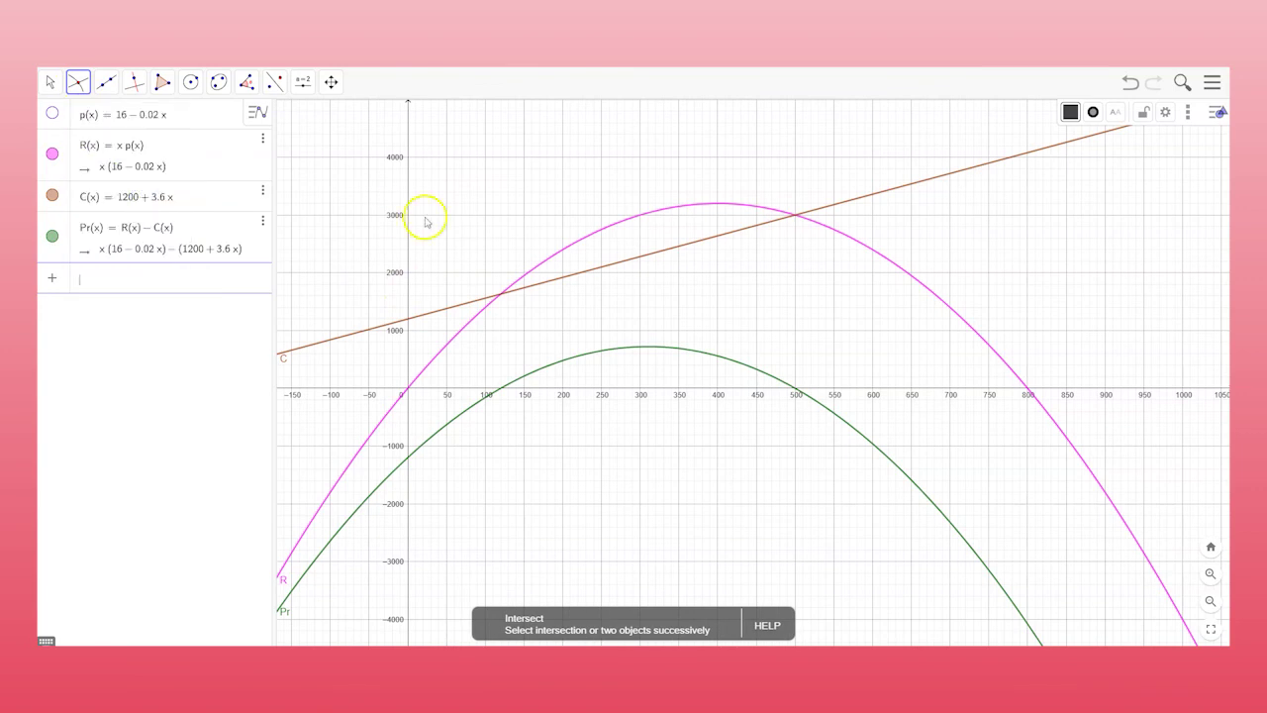
left_click(586, 235)
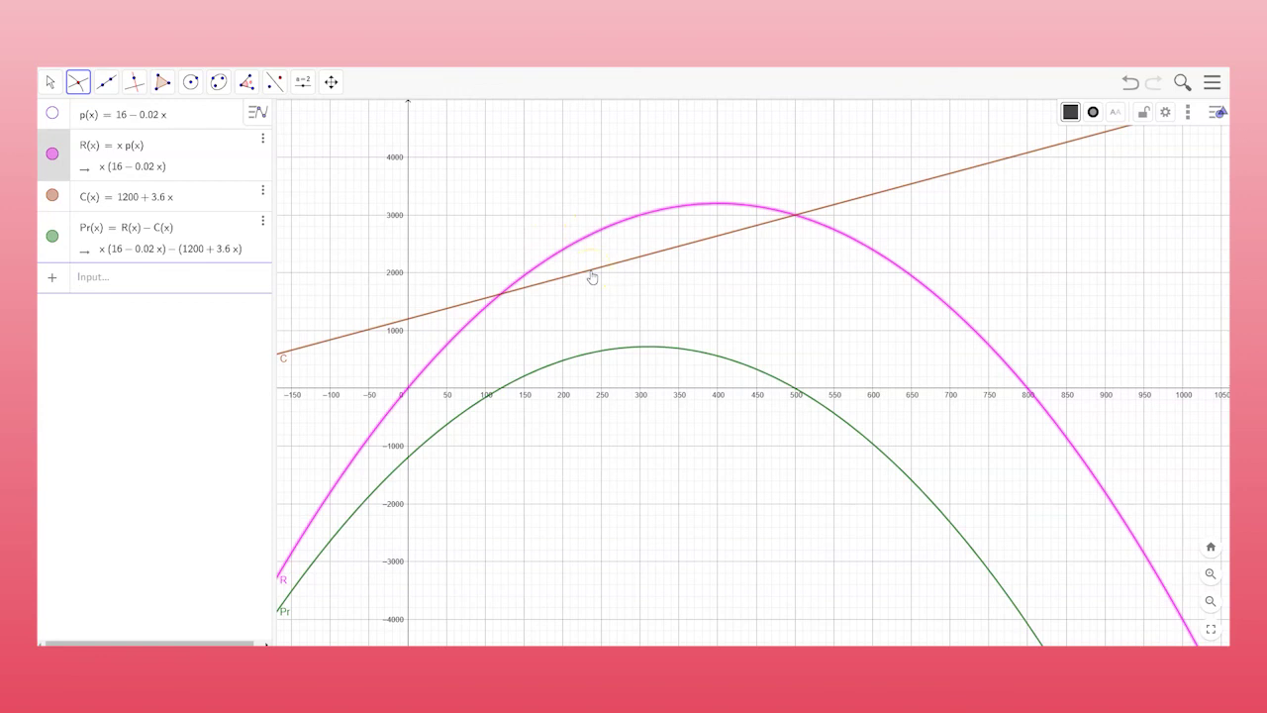
left_click(591, 278)
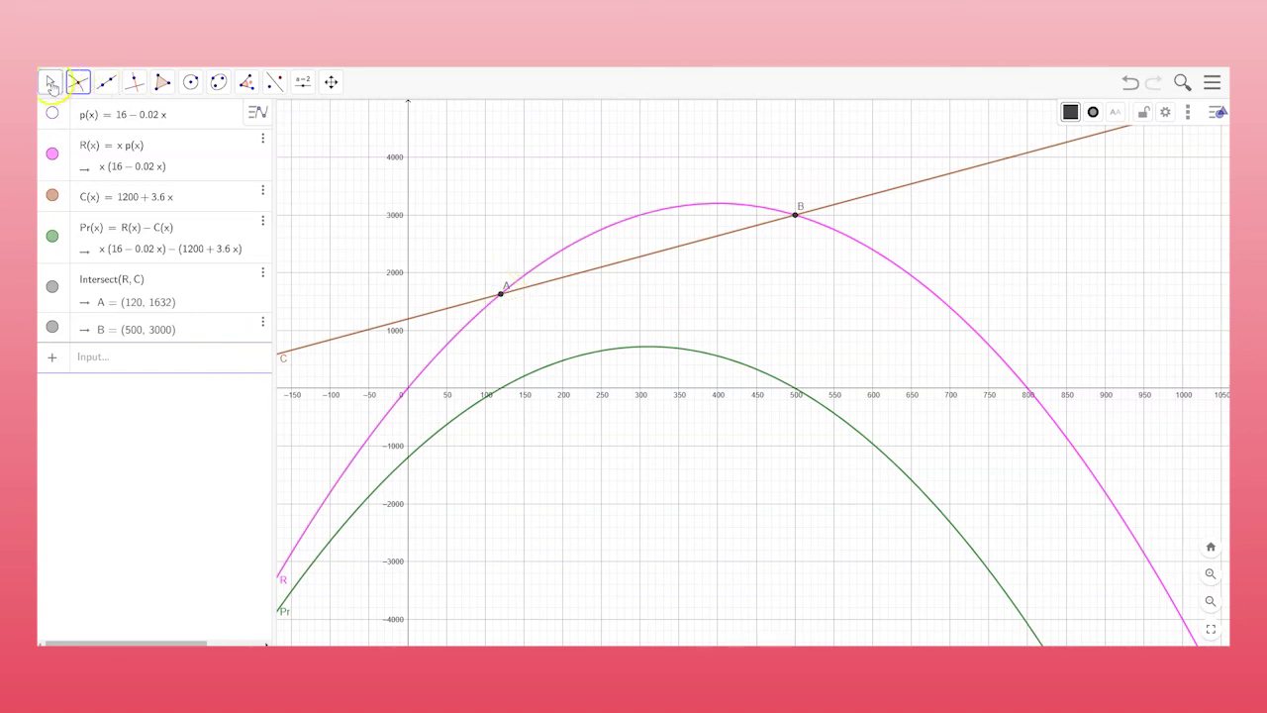
Step: Label point A with its value (120, 1632) and move the label above-left
left_click(78, 81)
left_click(50, 81)
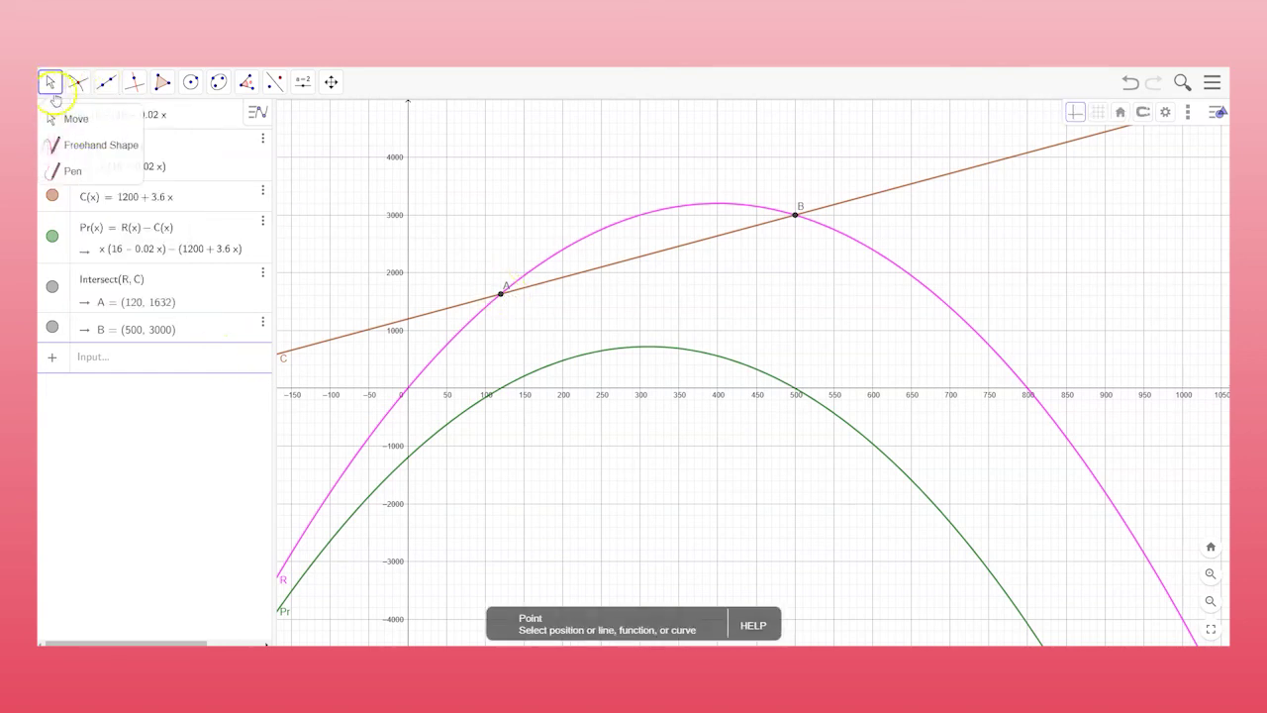
right_click(502, 294)
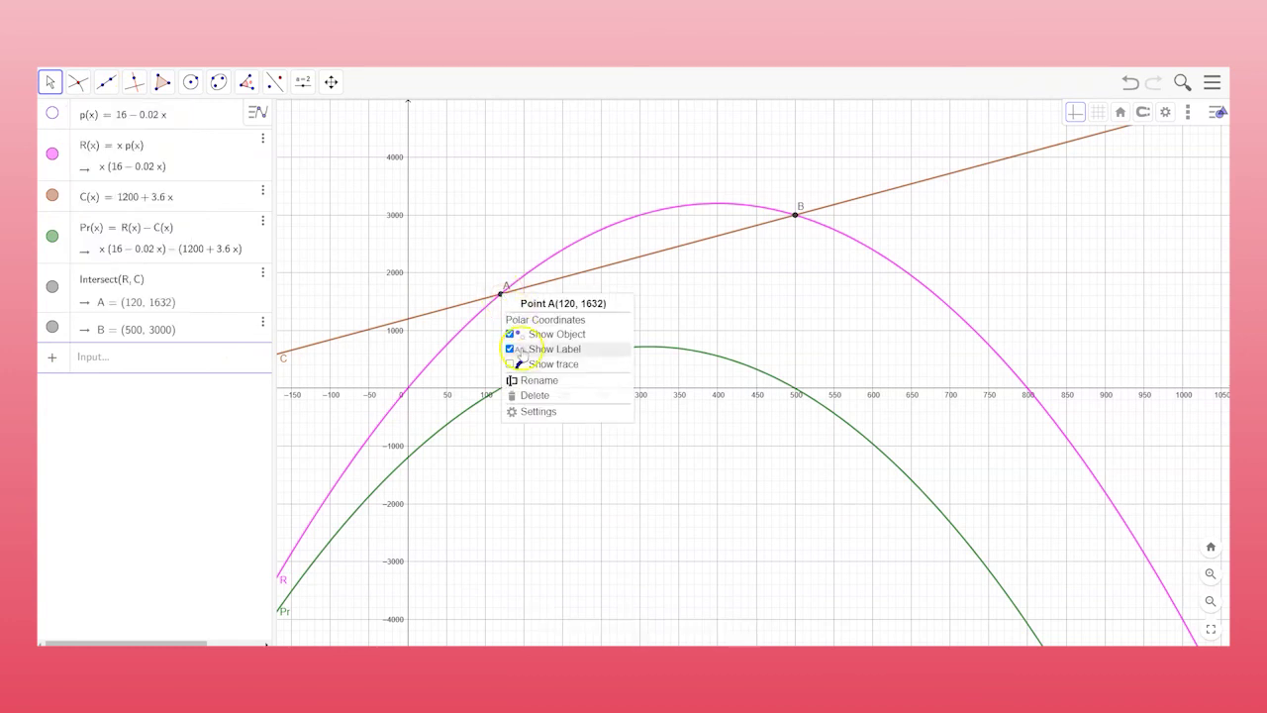
left_click(537, 412)
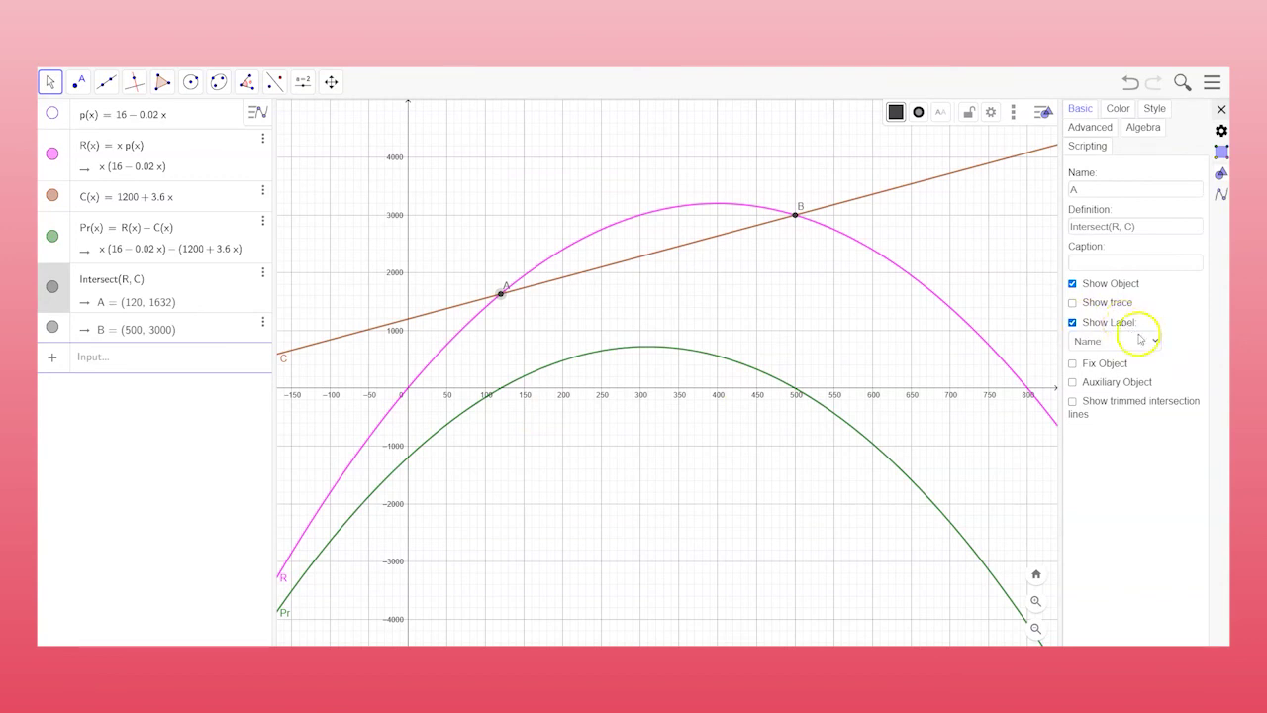
left_click(1145, 340)
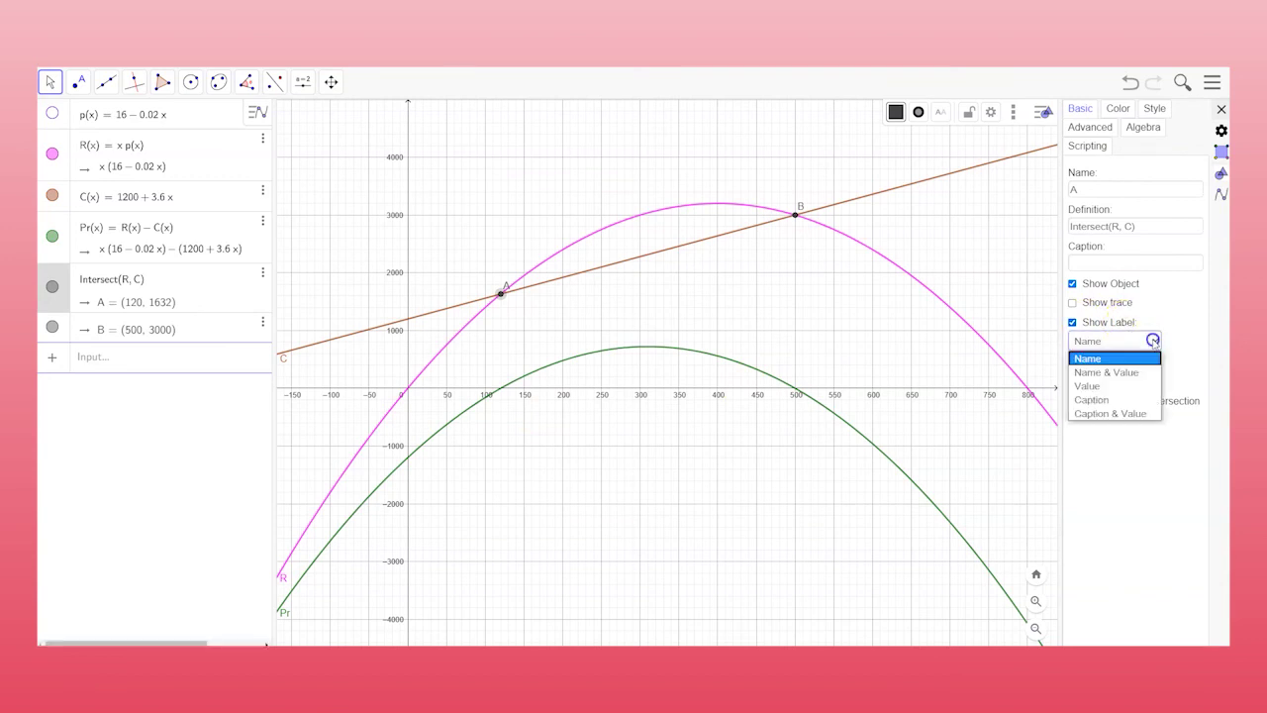
left_click(1124, 388)
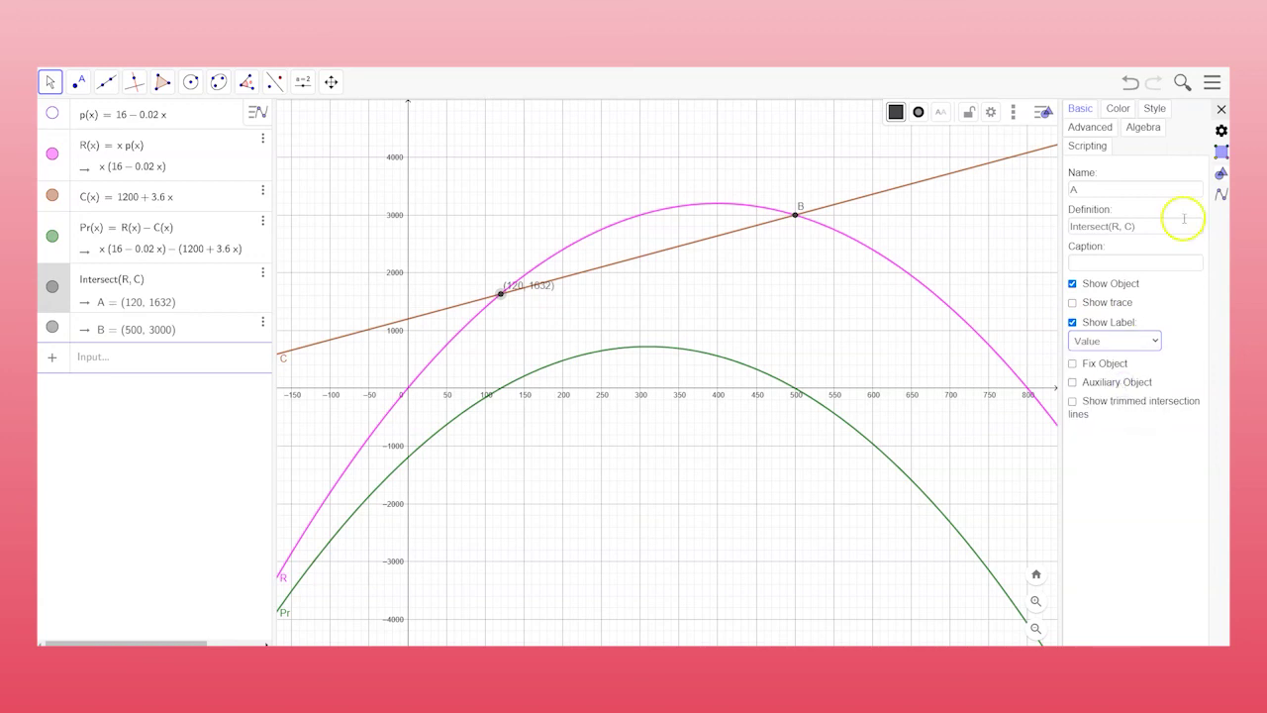
left_click(1221, 109)
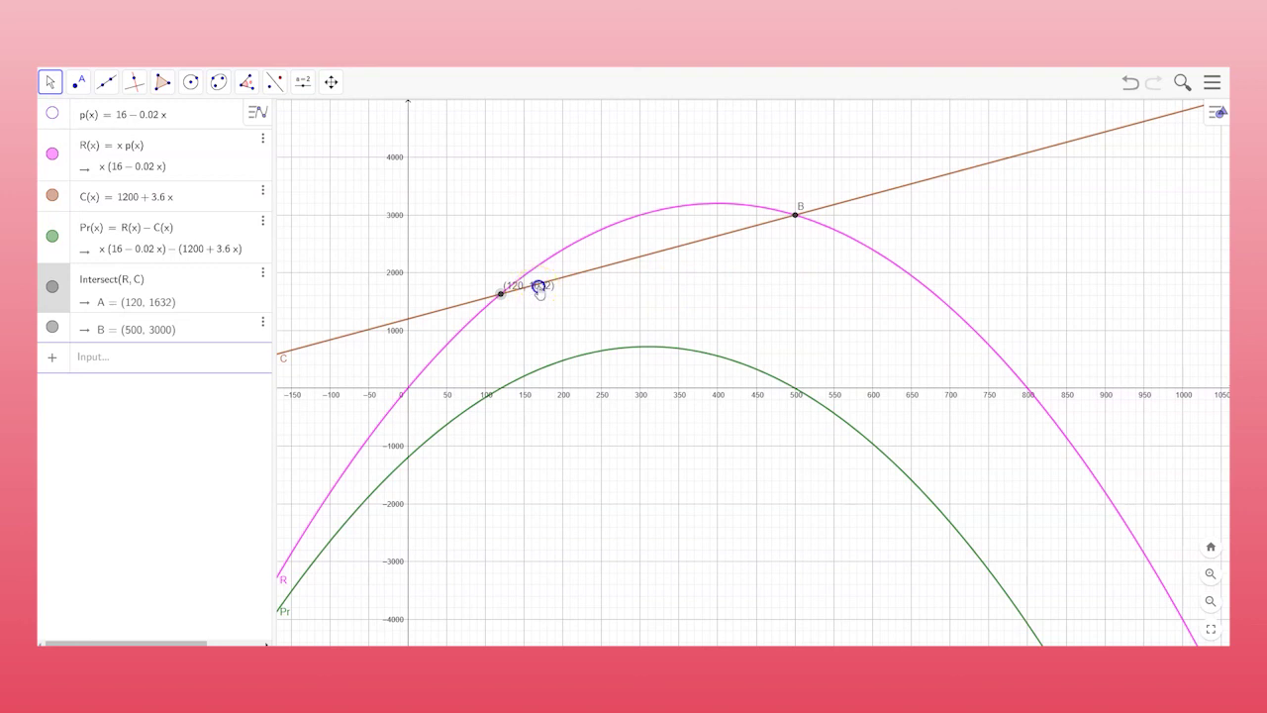
left_click_drag(538, 287, 477, 285)
left_click(78, 82)
left_click(83, 150)
left_click(106, 82)
left_click(105, 82)
left_click(103, 82)
left_click(134, 84)
left_click(162, 82)
left_click(190, 82)
left_click(246, 82)
left_click(274, 82)
left_click(247, 82)
left_click(190, 82)
left_click(106, 82)
left_click(80, 82)
left_click(49, 83)
left_click(79, 83)
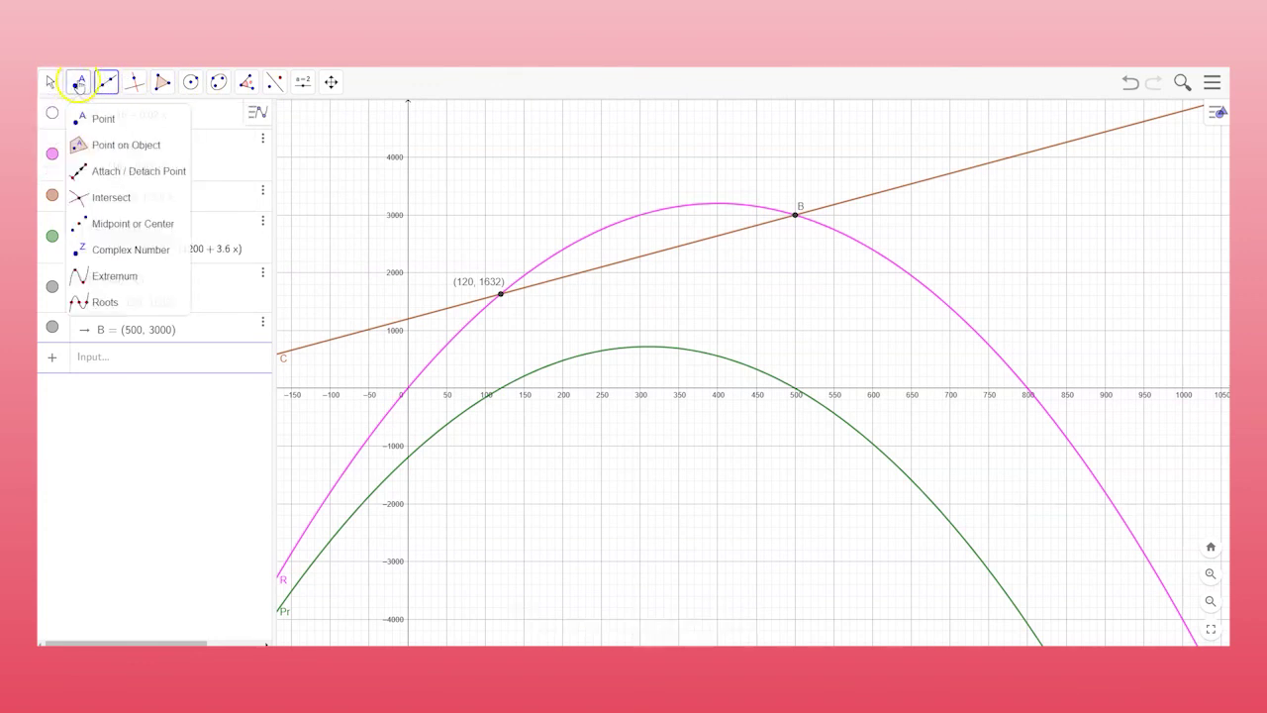
left_click(133, 82)
left_click(218, 83)
left_click(274, 82)
left_click(330, 82)
left_click(302, 82)
left_click(247, 82)
left_click(50, 83)
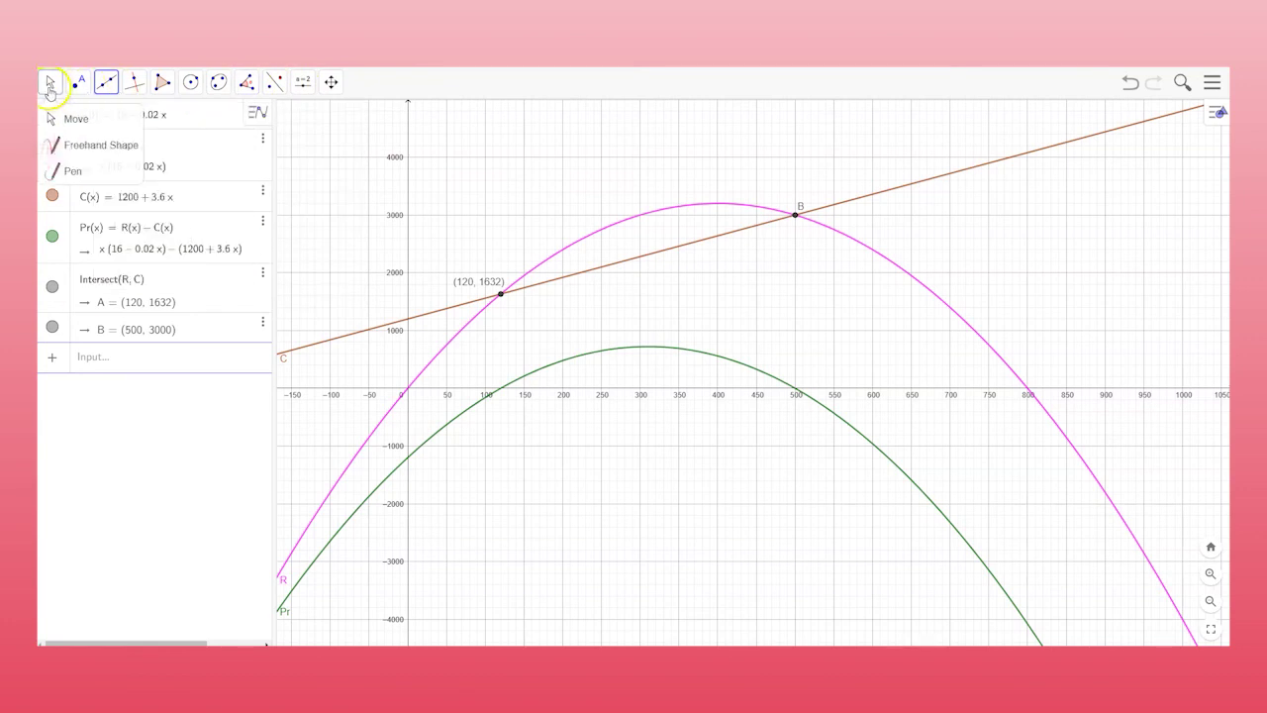
left_click(49, 82)
left_click(554, 87)
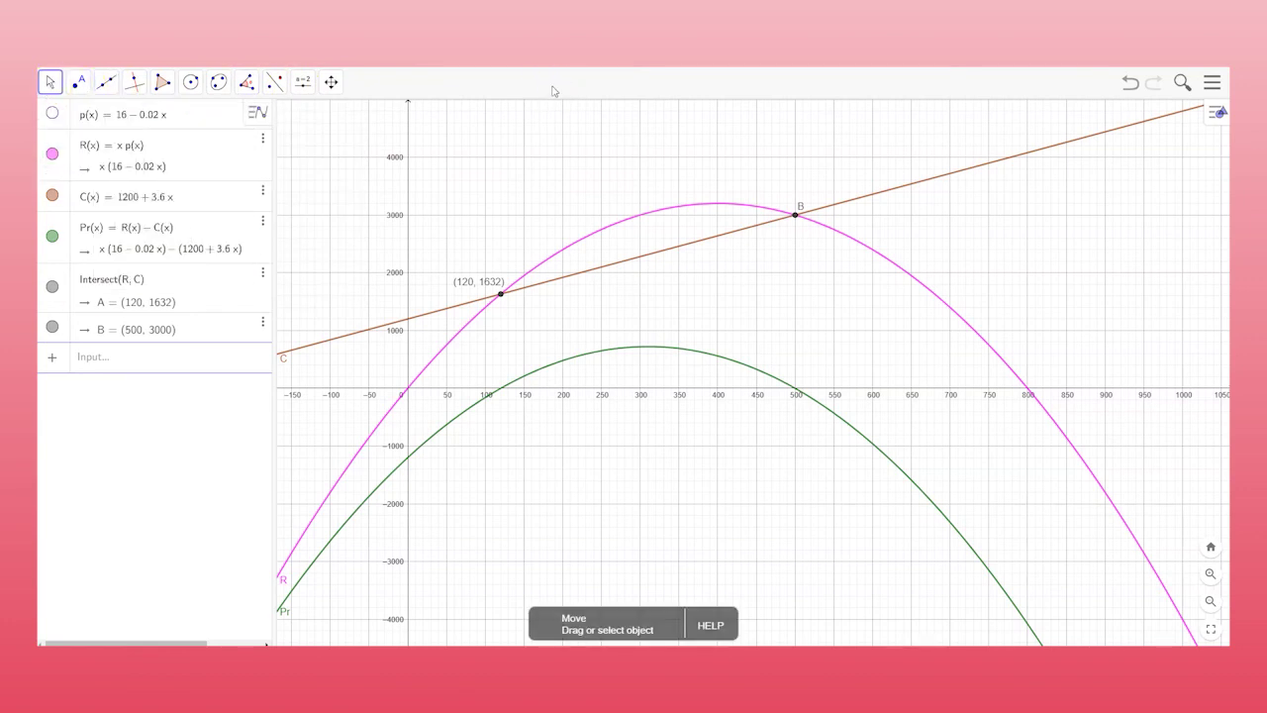